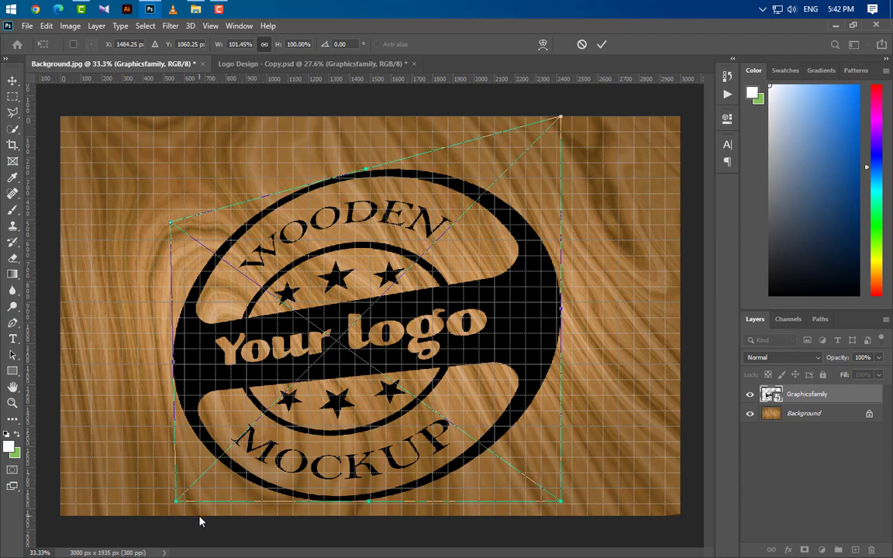
Step: Distort the logo's corners so it lies in perspective across the wood background, apply the transform, and hide the grid
left_click_drag(178, 502, 252, 424)
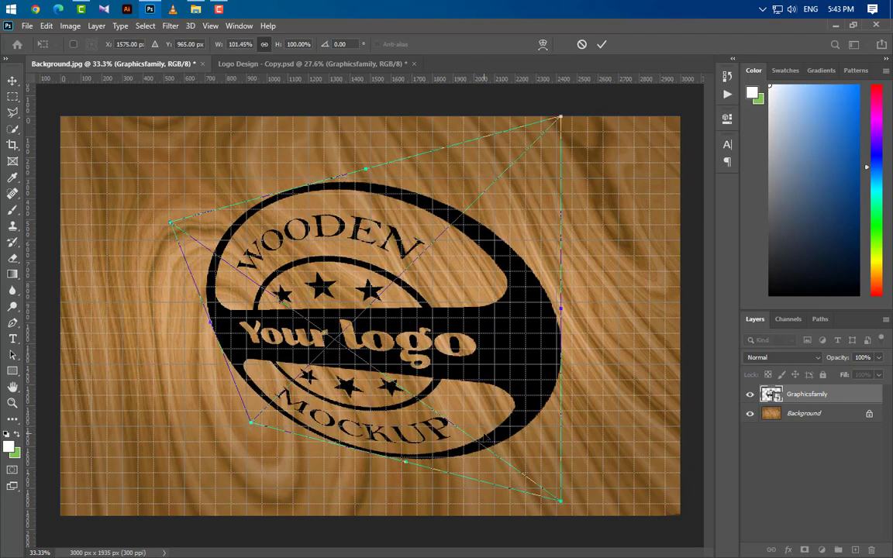
left_click_drag(560, 118, 460, 190)
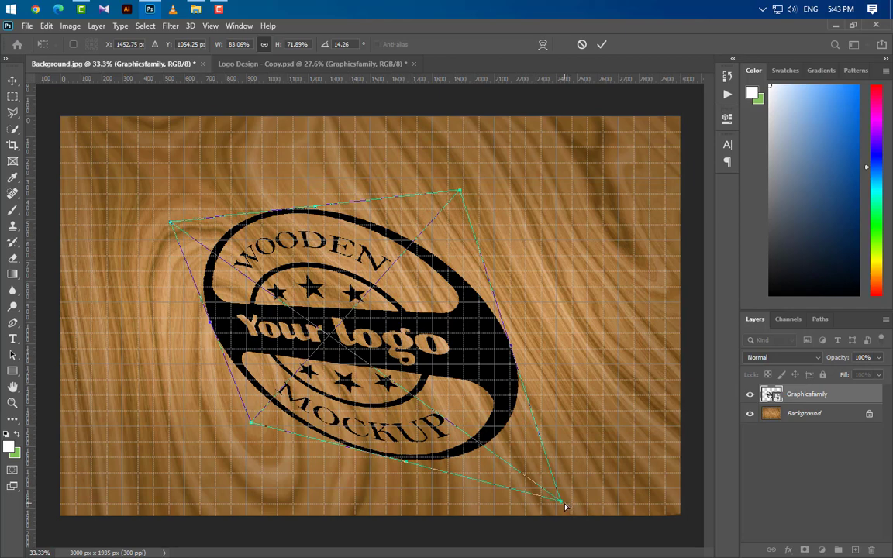
left_click_drag(566, 507, 560, 361)
left_click(602, 45)
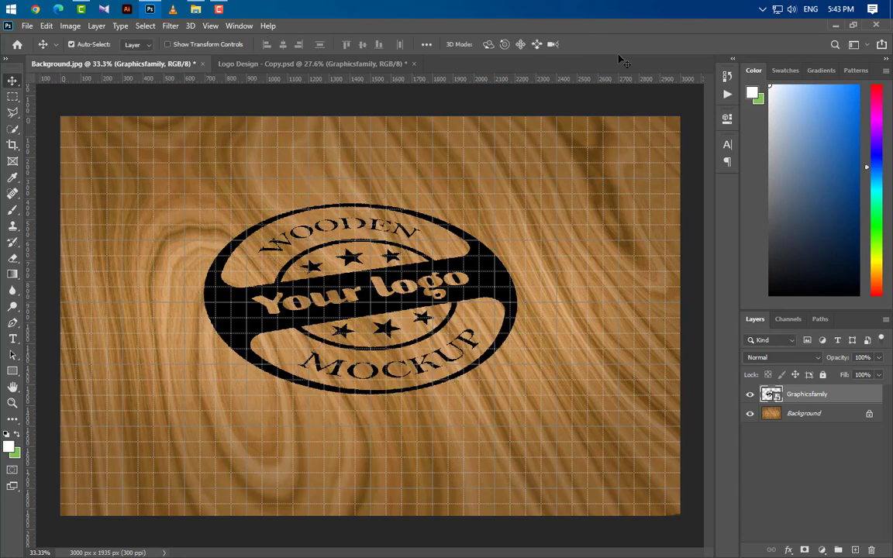
left_click(210, 27)
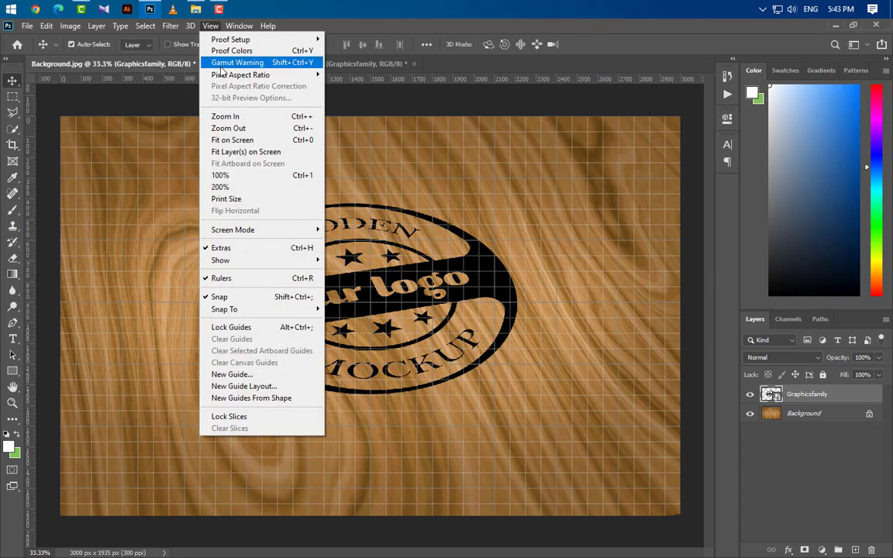
mouse_move(273, 260)
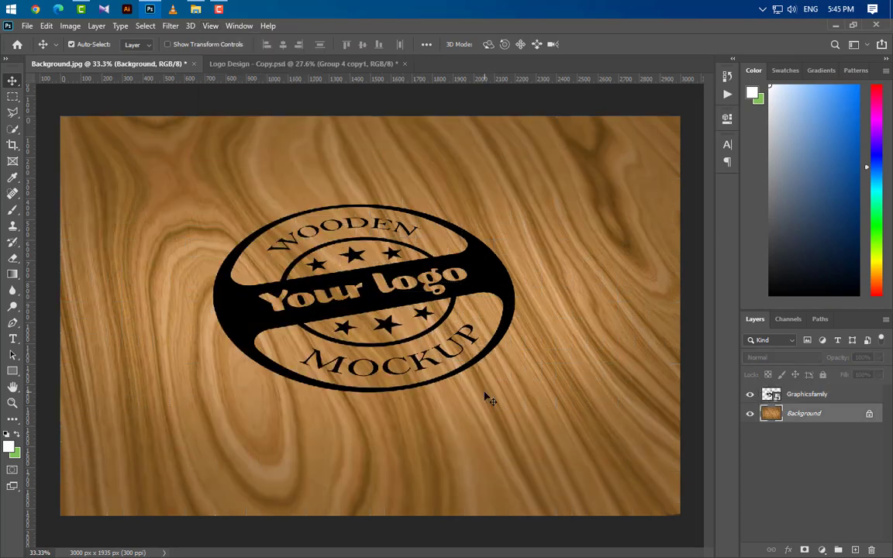
Step: Open the Graphicsfamily smart object's contents and add a solid colour fill layer with colour 000000
double_click(772, 395)
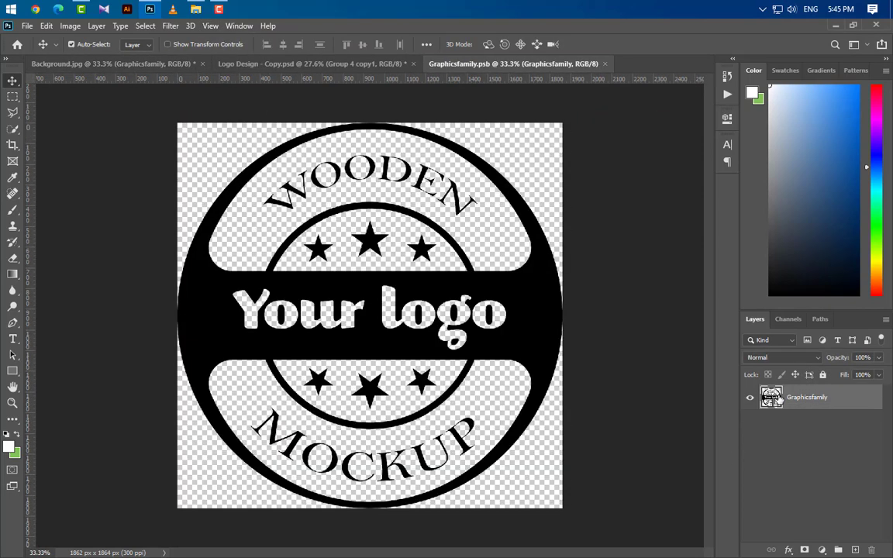
left_click(821, 549)
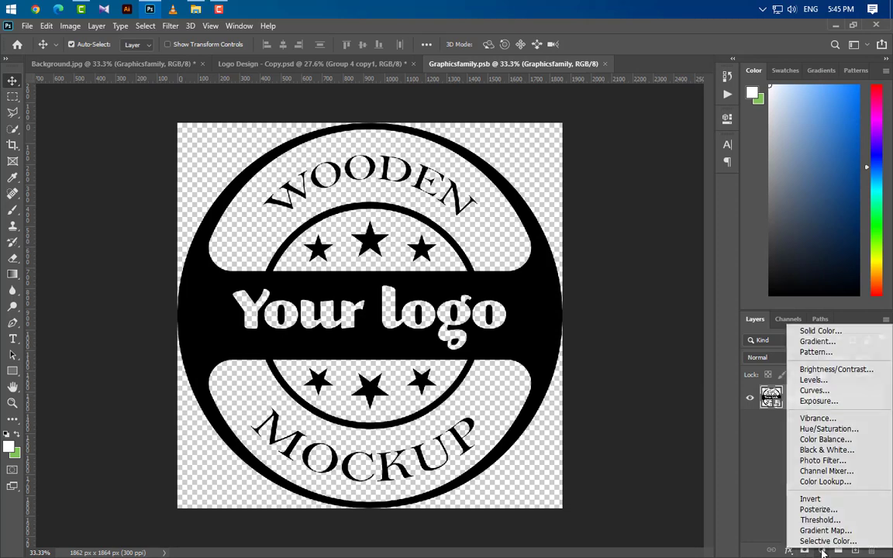
left_click(740, 300)
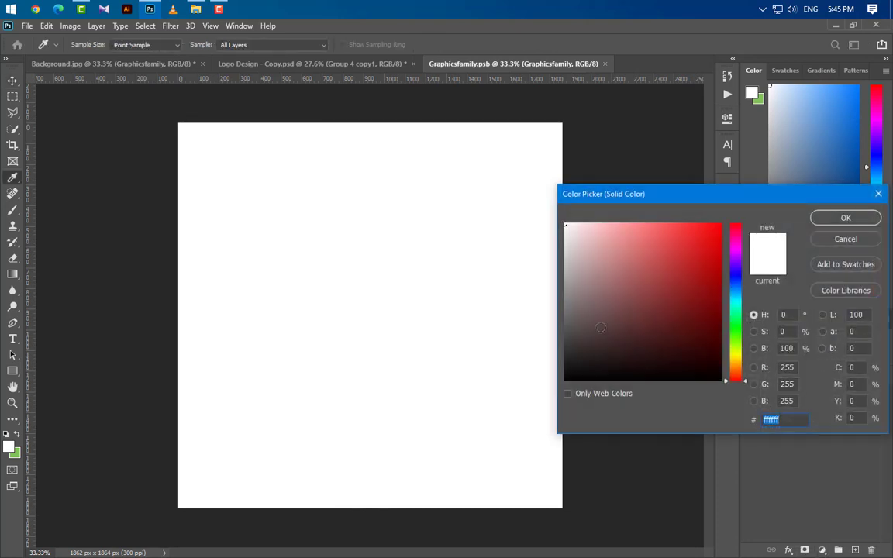
type("000000")
left_click(846, 218)
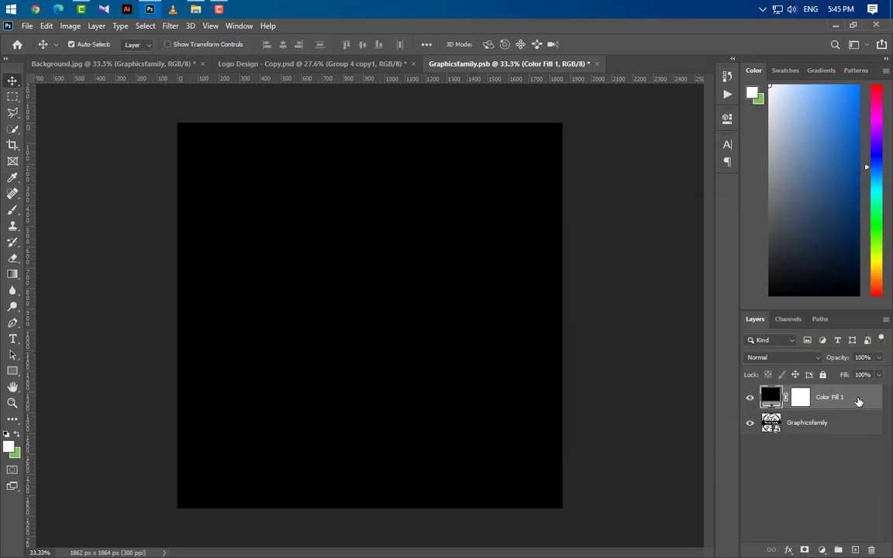
Step: Clip the black fill layer to the logo with a clipping mask, and close the smart object document, saving its changes
right_click(859, 401)
left_click(747, 271)
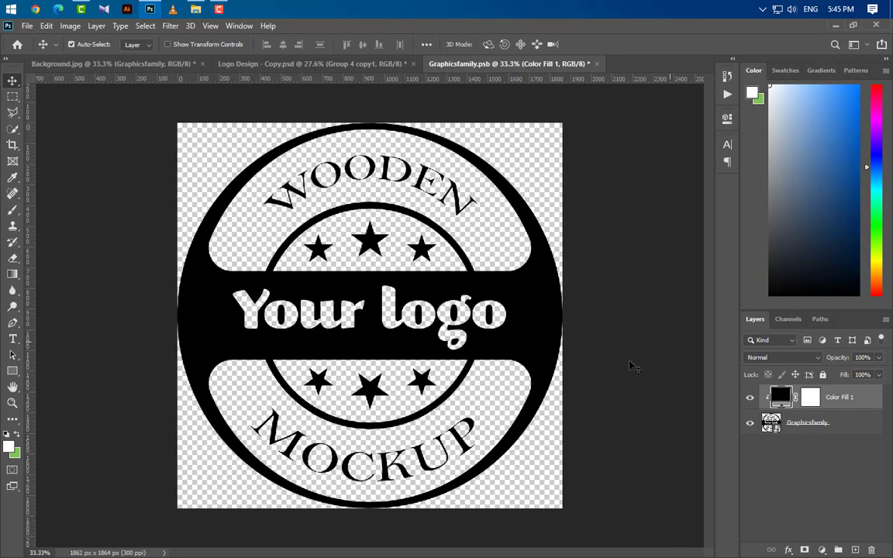
left_click(597, 63)
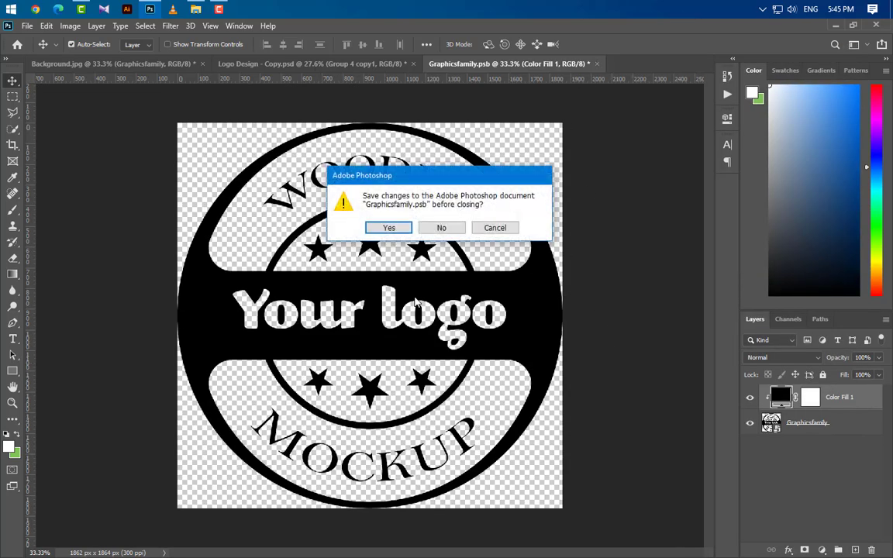
left_click(392, 228)
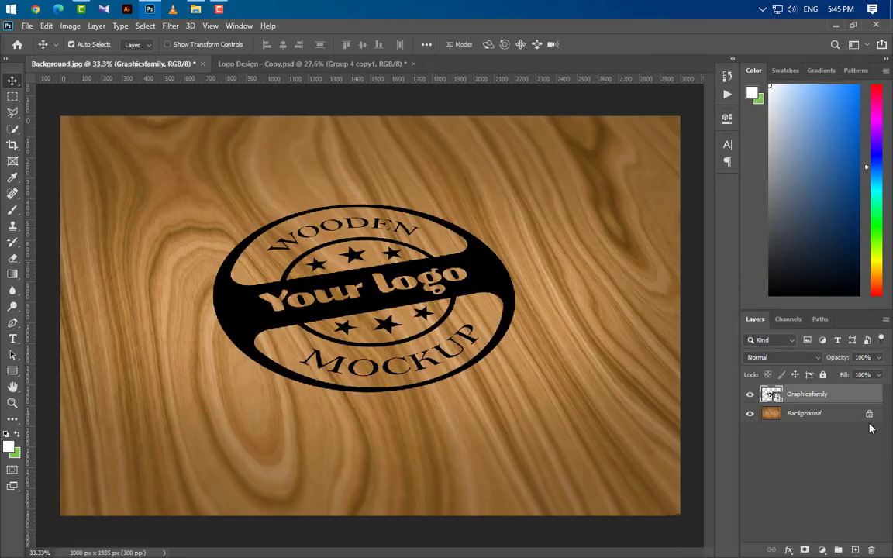
Step: Unlock the wood background layer, place a duplicate of it above the Graphicsfamily layer, and lock the original again
left_click(869, 413)
left_click_drag(860, 413, 855, 387)
left_click(825, 434)
left_click(822, 374)
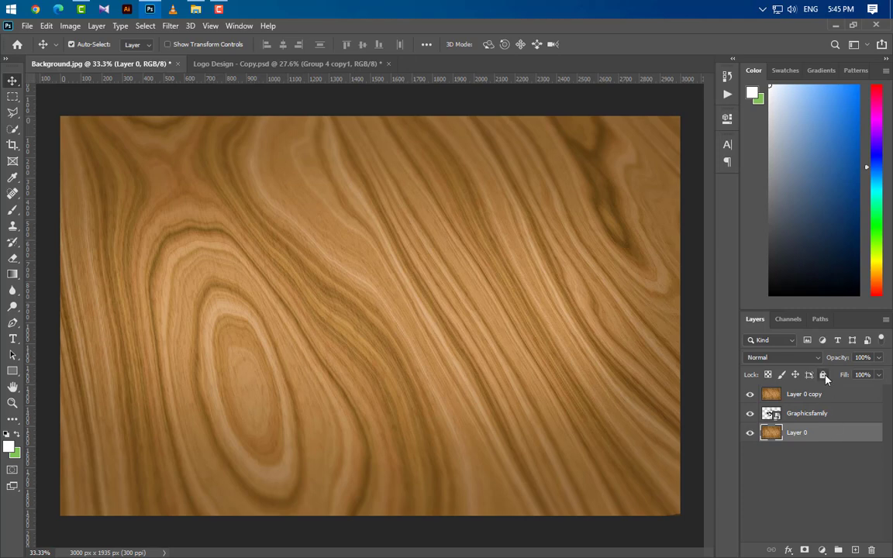
Step: Clip the duplicated wood layer to the Graphicsfamily logo layer with a clipping mask
left_click(860, 394)
right_click(847, 395)
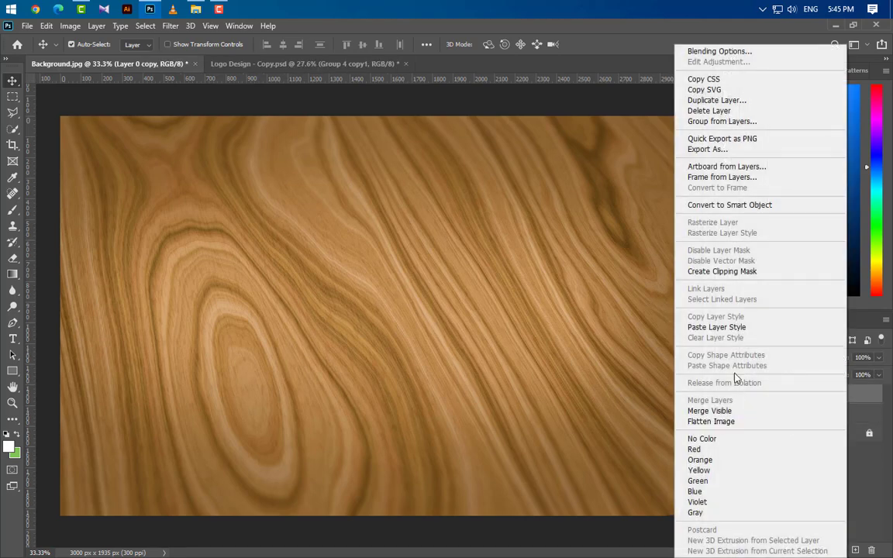
left_click(727, 272)
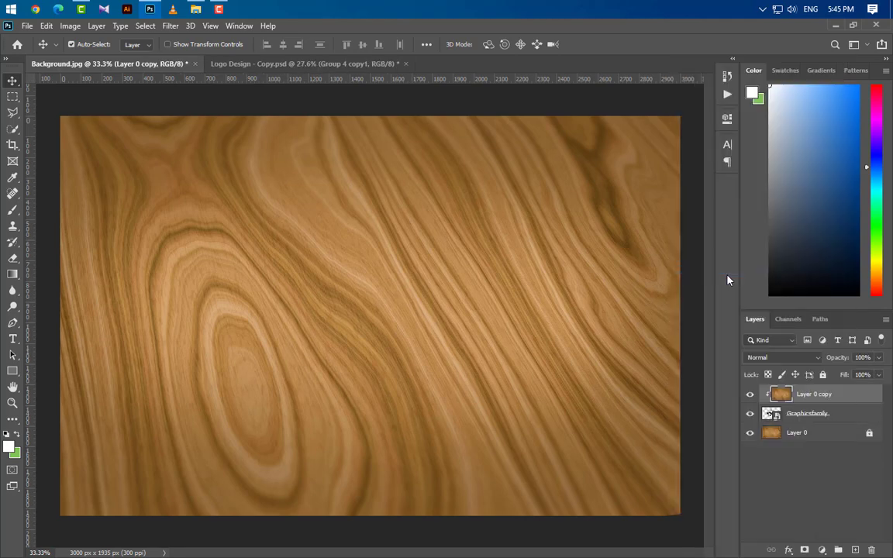
Step: Add a Levels adjustment with black input 54 and midtones 1 above the wood copy, and clip it to the logo
left_click(821, 550)
left_click(822, 383)
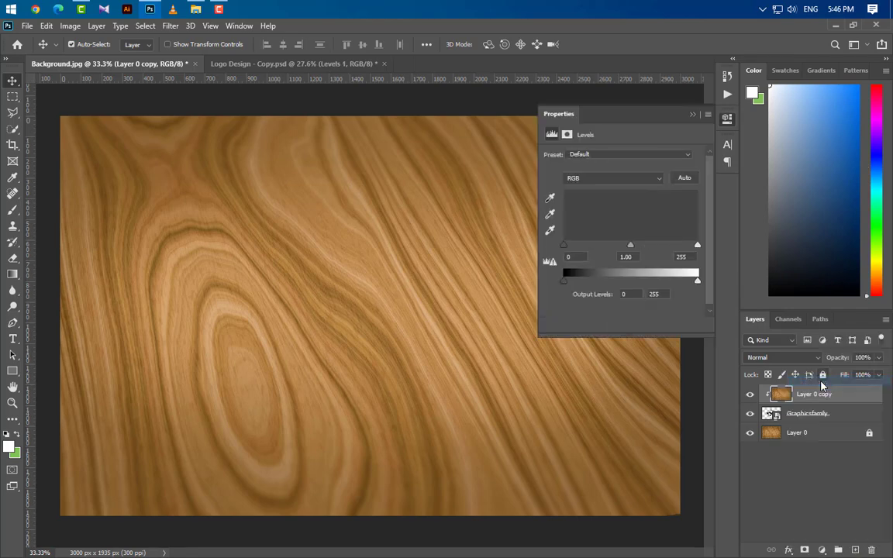
left_click(575, 255)
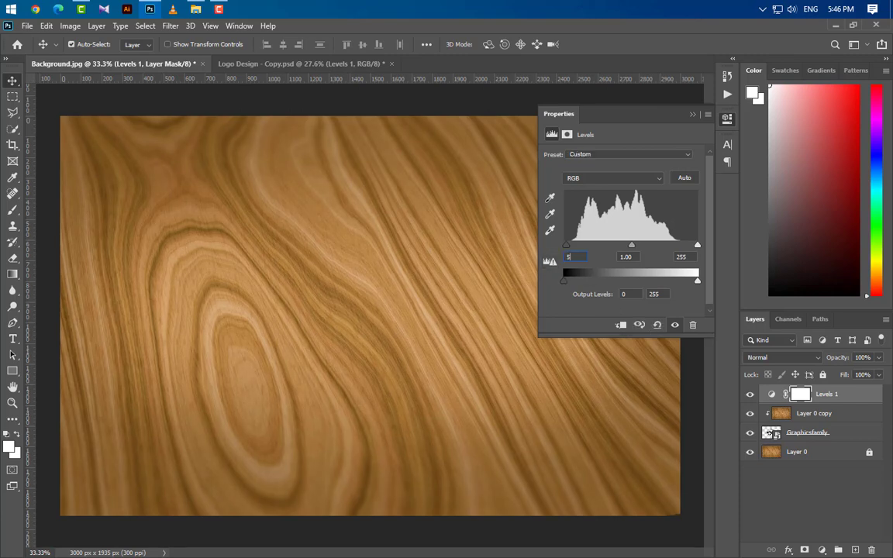
type("54")
key("Tab")
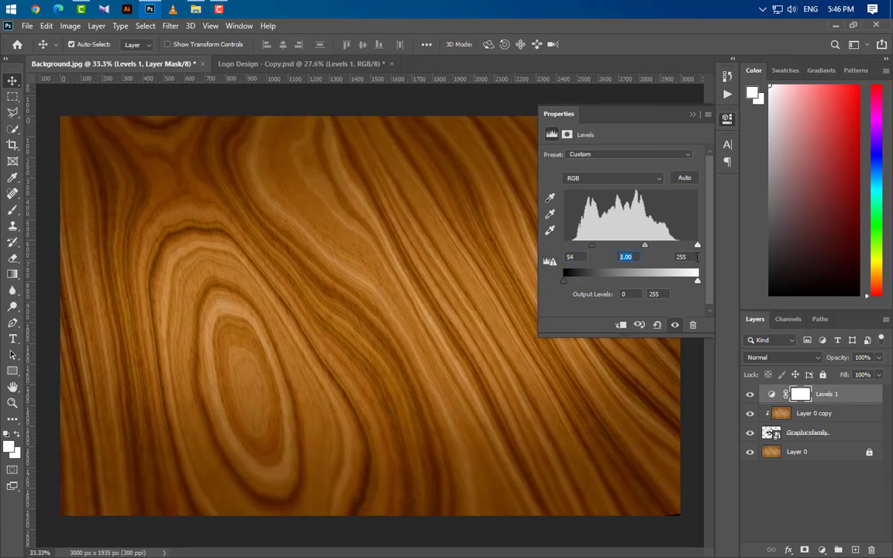
type("1")
key("Tab")
left_click(693, 116)
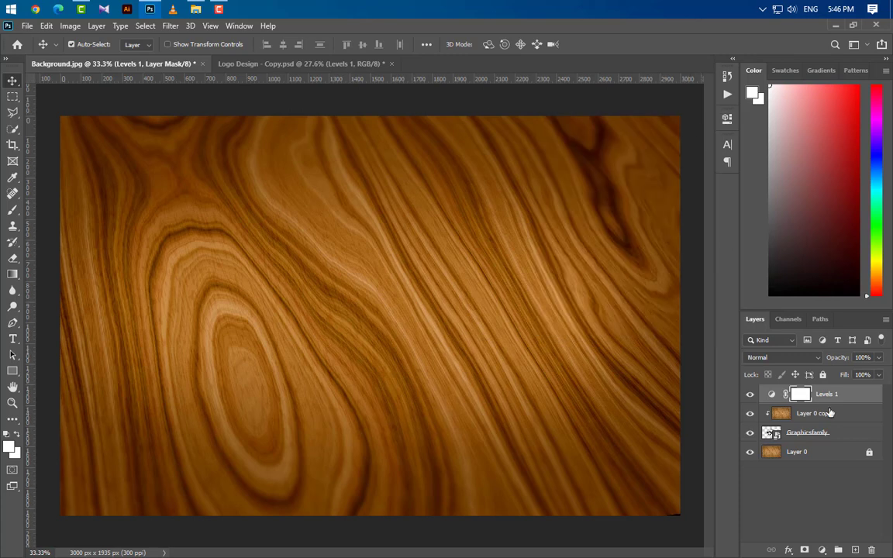
right_click(806, 368)
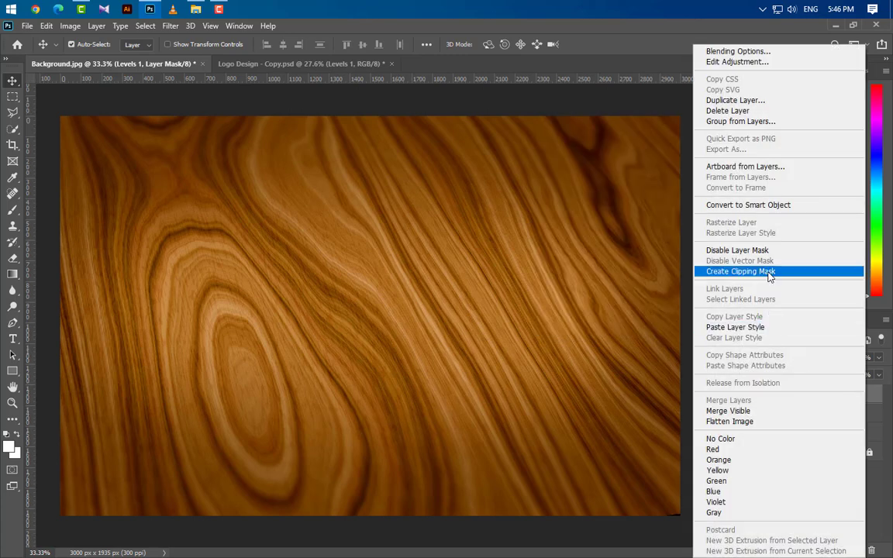
left_click(742, 272)
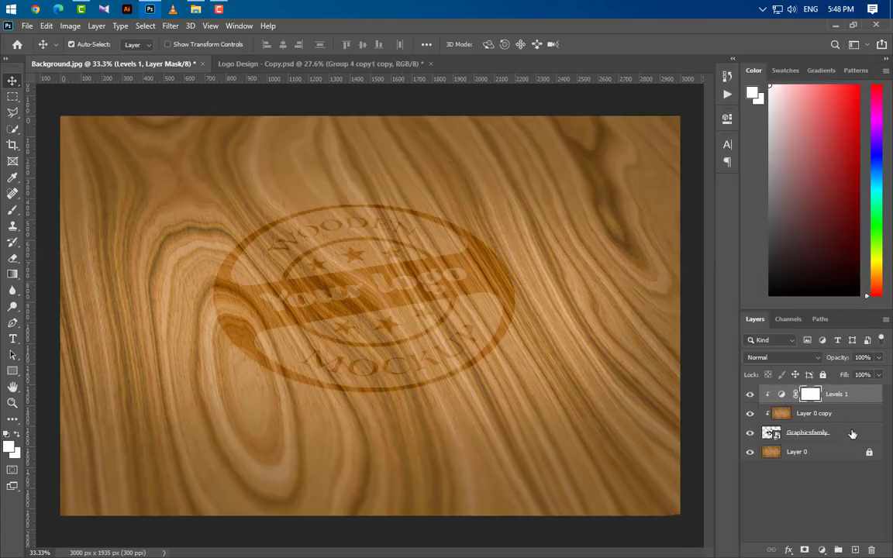
Step: Duplicate the Graphicsfamily logo layer and move the copy to the top of the layer stack
left_click(852, 434)
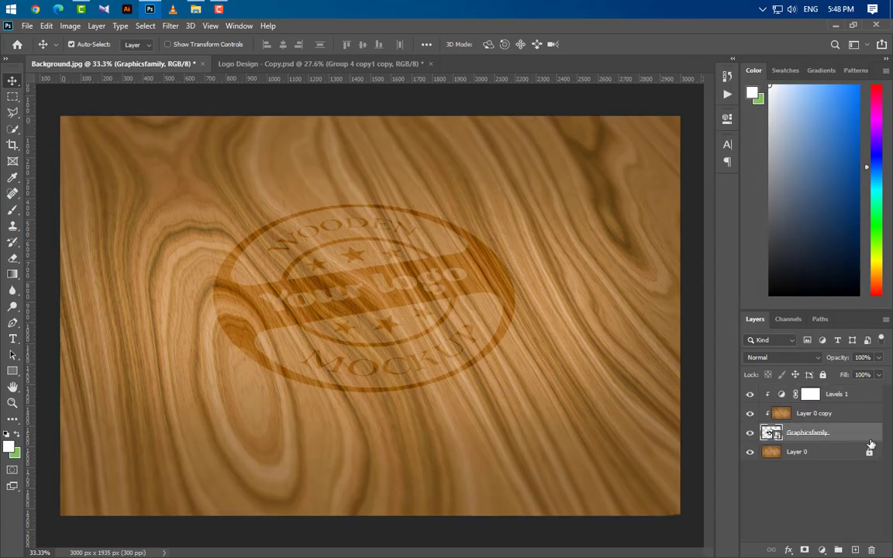
key("ctrl+j")
left_click_drag(861, 436, 853, 392)
Step: Clip the Layer 0 copy and Levels 1 layers back to the original Graphicsfamily layer
left_click(848, 436)
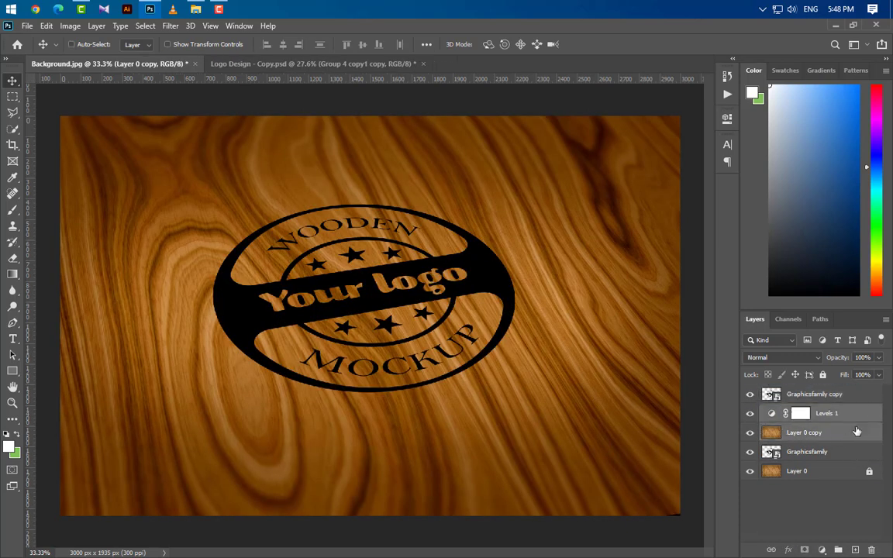
left_click(852, 413, "shift")
right_click(853, 414)
left_click(738, 272)
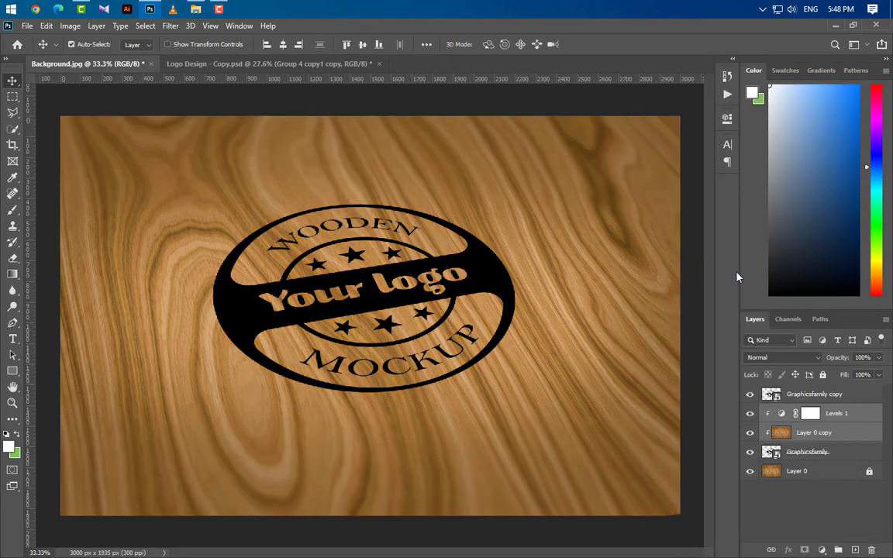
Step: Add a Bevel & Emboss effect to the Graphicsfamily copy layer with style Emboss and technique Chisel Hard
left_click(866, 396)
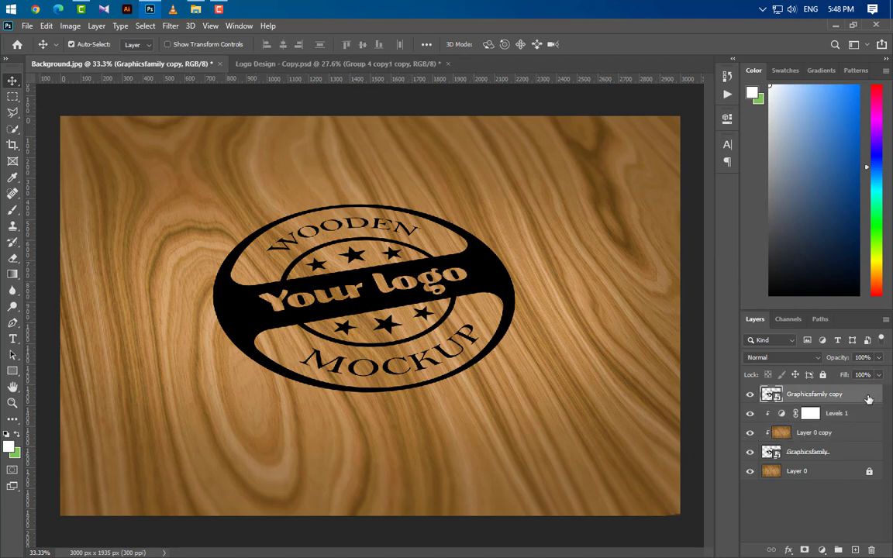
double_click(868, 397)
left_click(444, 223)
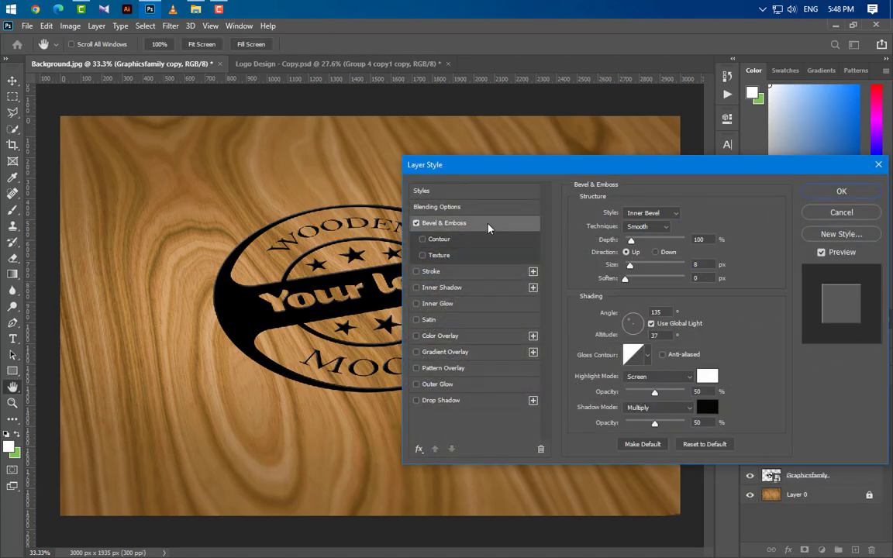
left_click(660, 212)
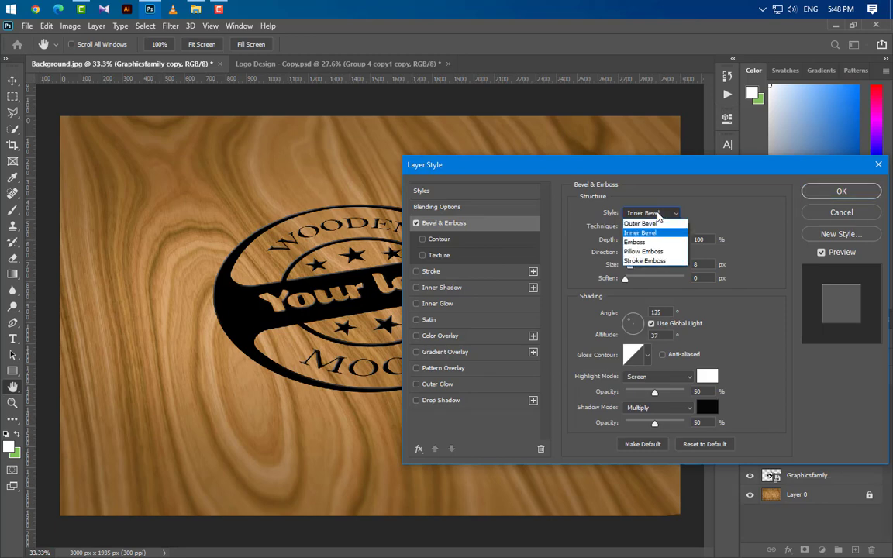
left_click(655, 242)
left_click(647, 226)
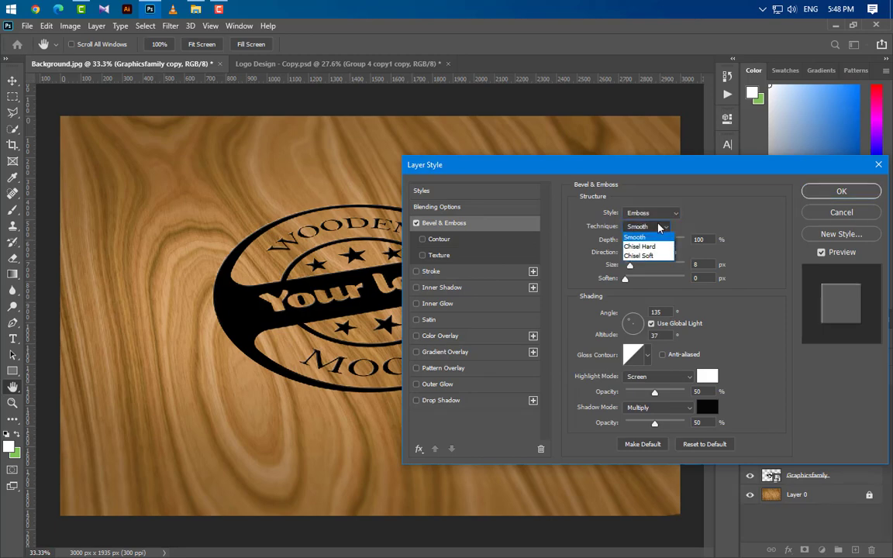
left_click(653, 245)
Step: Set the bevel's depth to 510%, direction to Down and size to 5 px
double_click(699, 239)
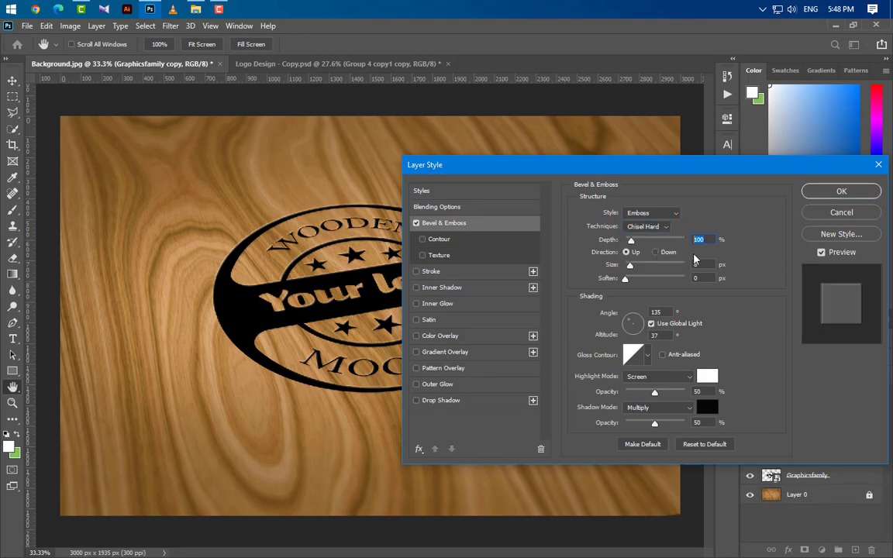
type("510")
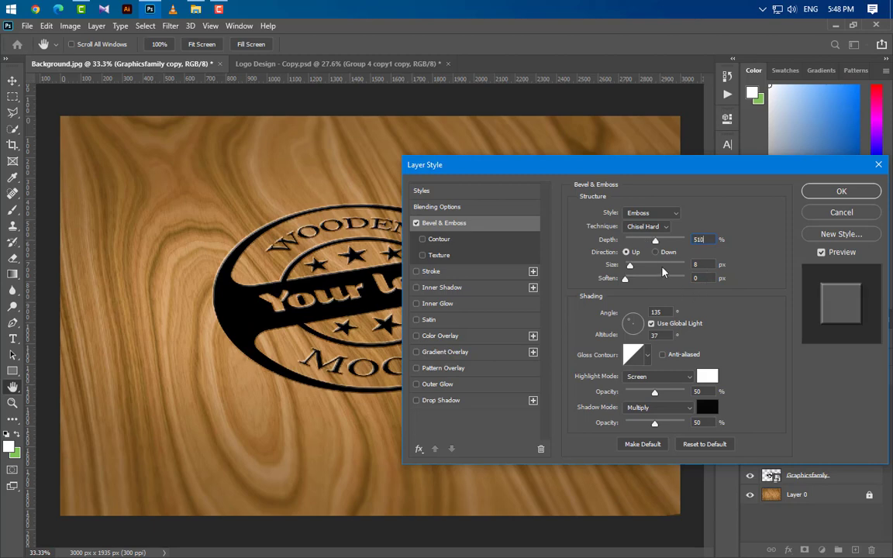
left_click(654, 252)
key("Tab")
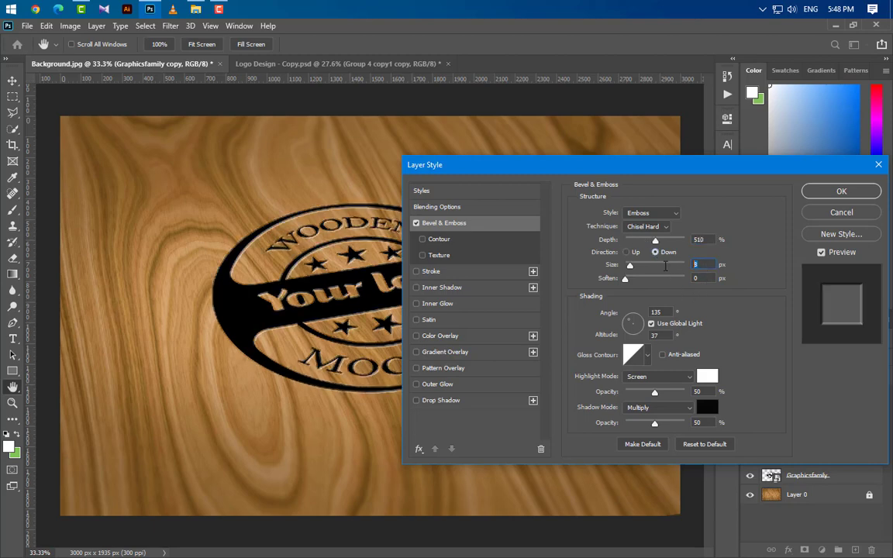
type("5")
Step: Turn off global light for the bevel and set its shading angle to 128° and altitude to 36°
left_click(652, 323)
left_click_drag(663, 312, 640, 317)
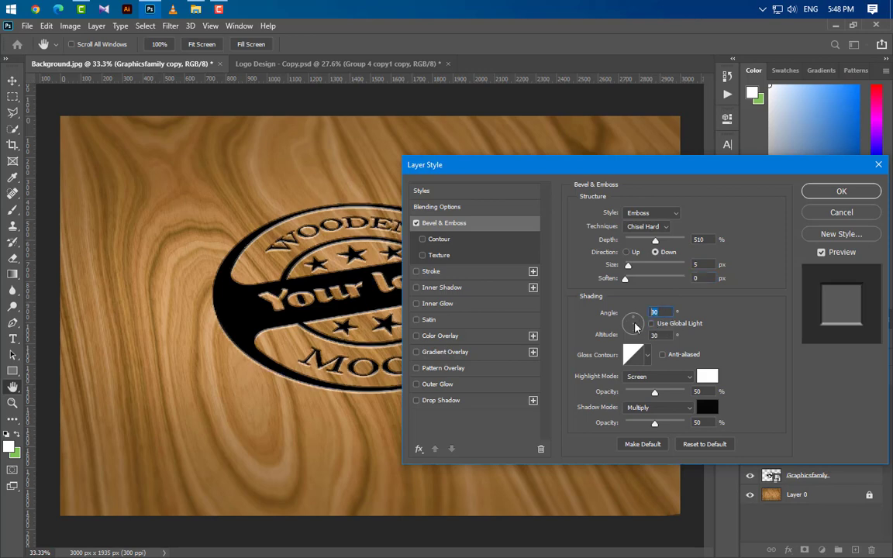
type("128")
key("Tab")
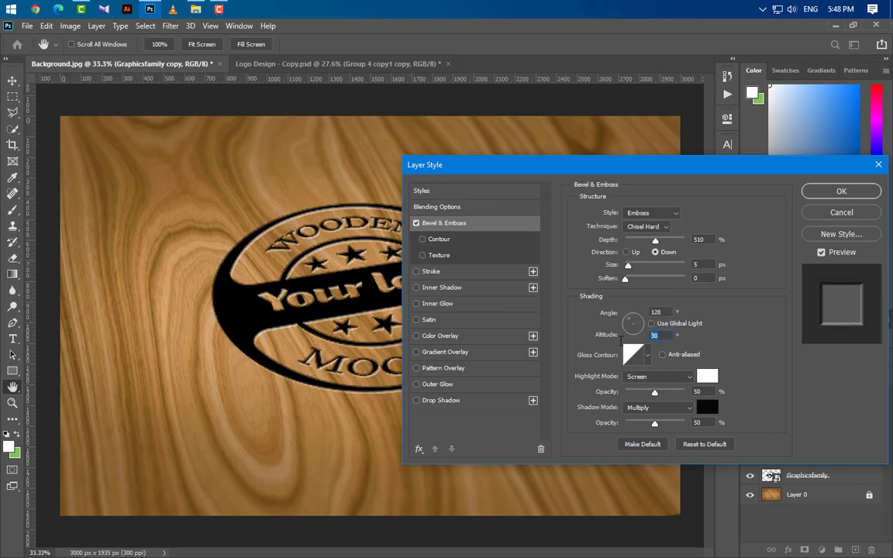
type("36")
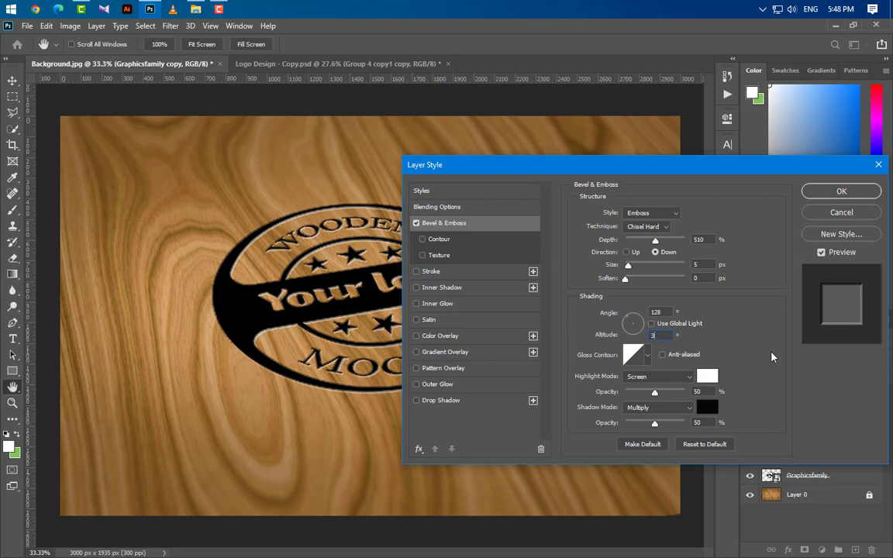
Step: Set the bevel's highlight to Color Dodge at 40% opacity and its shadow to Linear Light at 60% opacity
double_click(706, 391)
type("40")
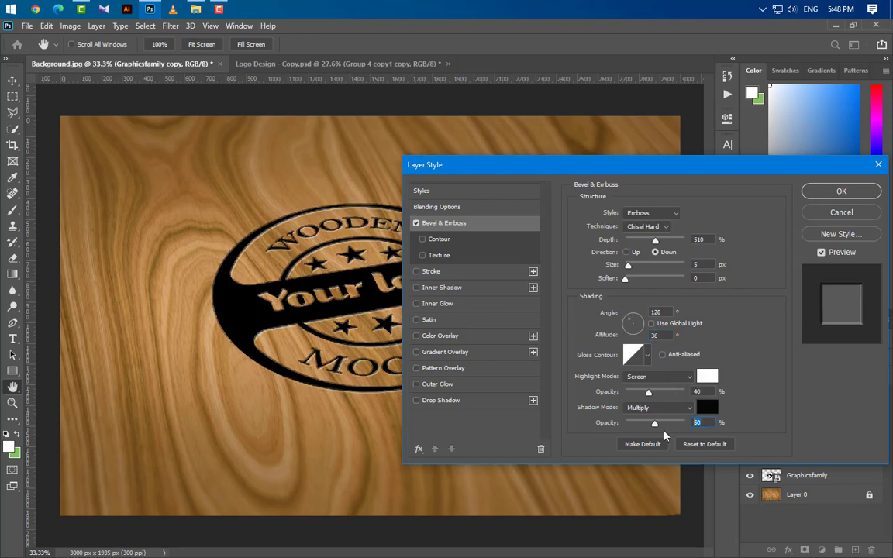
type("60")
left_click(685, 378)
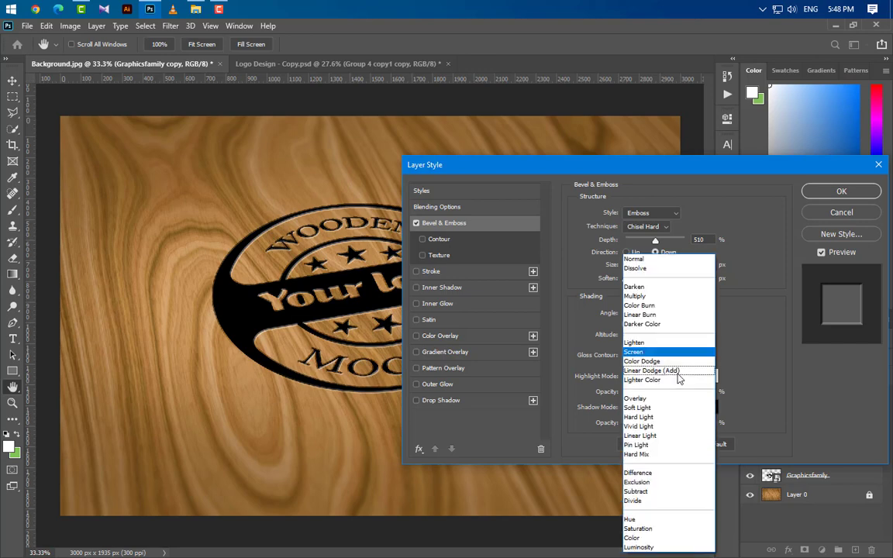
left_click(669, 362)
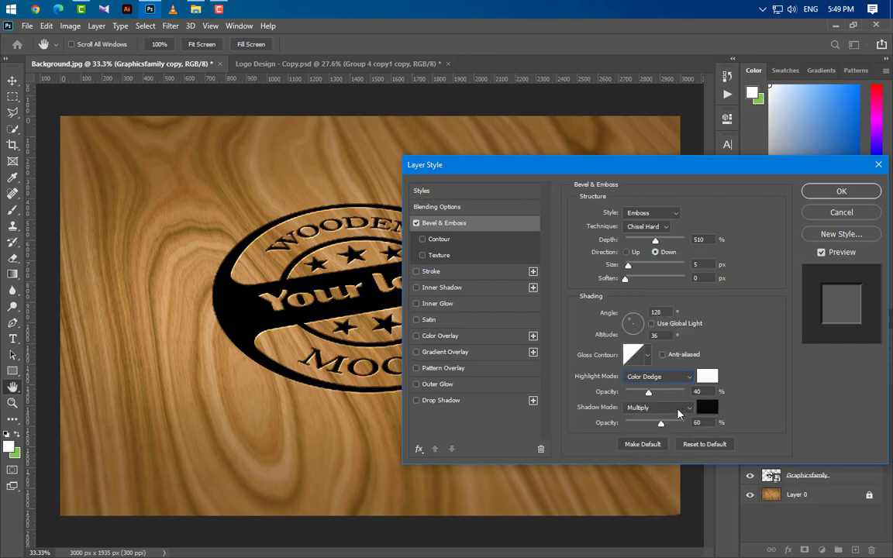
left_click(675, 408)
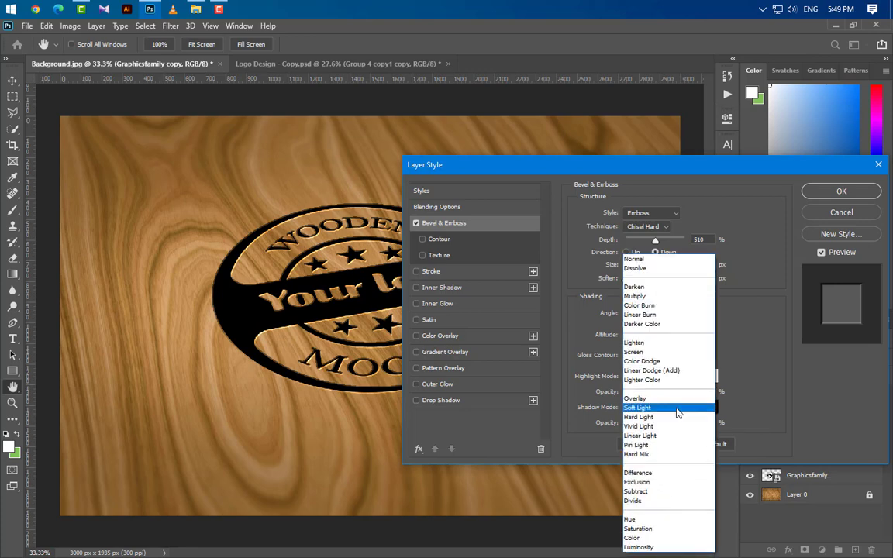
left_click(664, 436)
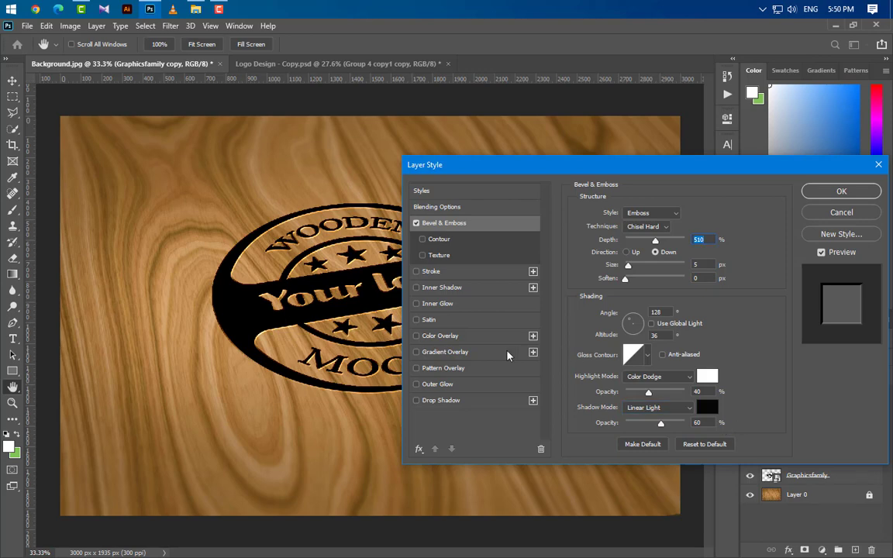
Step: Add an Inner Shadow to the Graphicsfamily copy layer with Multiply blending, black colour and 25% opacity
left_click(461, 288)
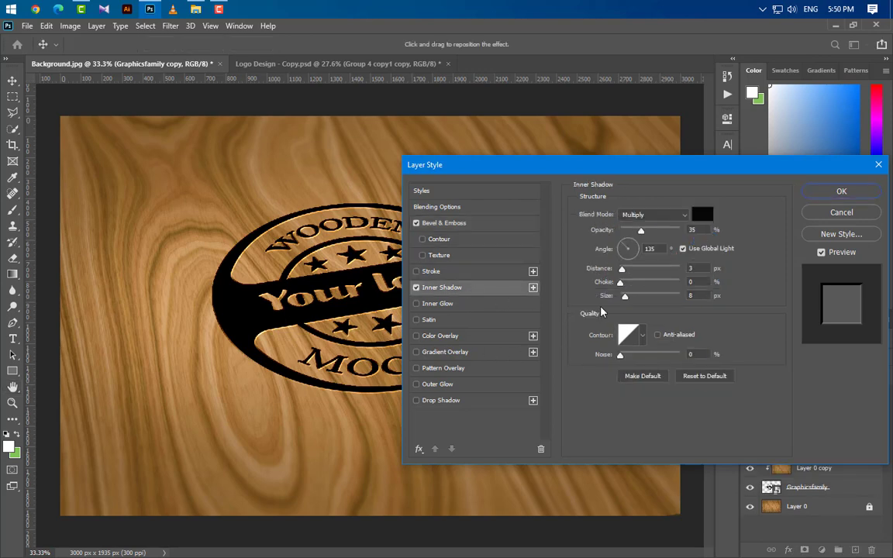
left_click(669, 215)
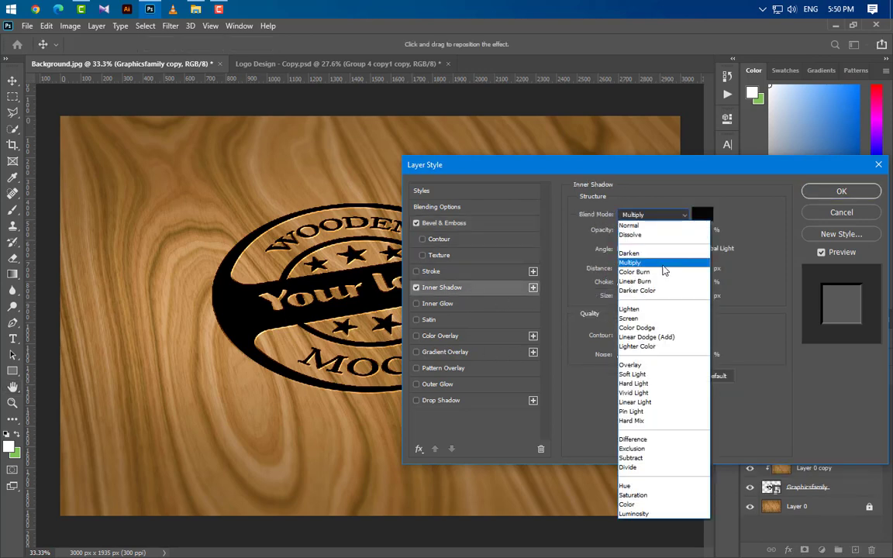
left_click(664, 267)
left_click(703, 215)
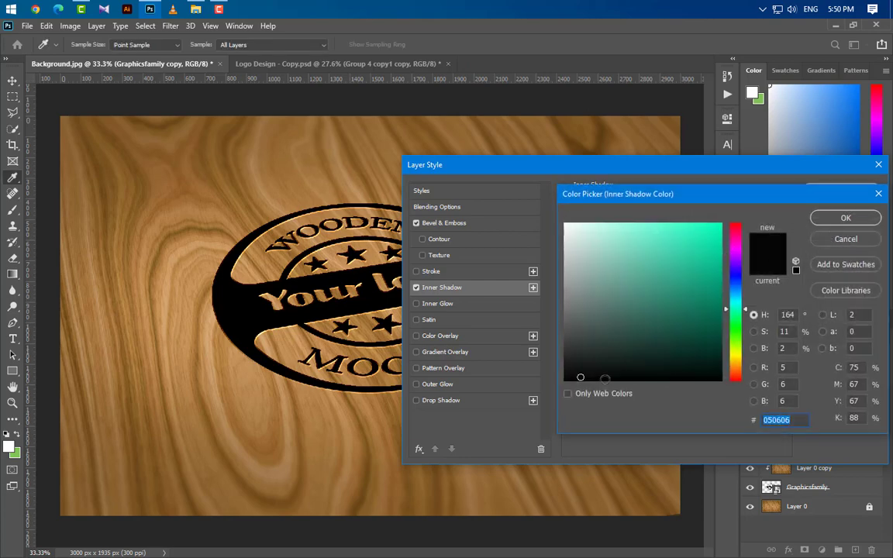
key("Return")
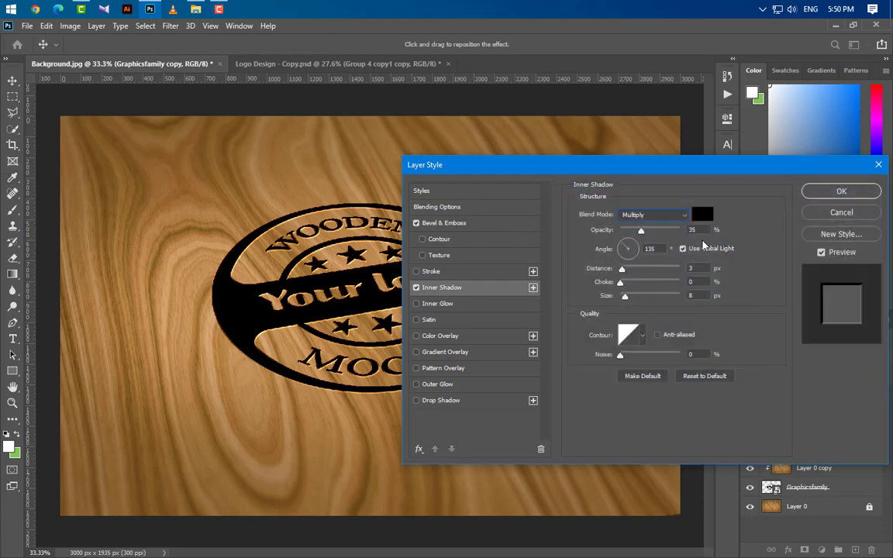
type("25")
Step: Turn off global light for the inner shadow and set angle 123°, distance 9 px, choke 10%, size 6 px and an anti-aliased contour
left_click(683, 249)
left_click_drag(655, 250, 626, 254)
type("123")
left_click(684, 268)
type("9")
key("Tab")
type("10")
key("Tab")
type("6")
left_click(657, 335)
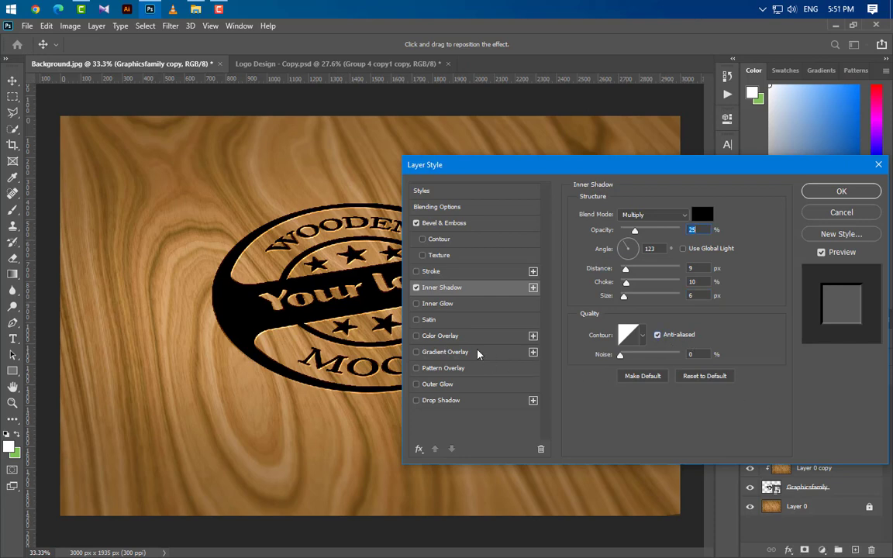
Step: Add a Satin effect to the Graphicsfamily copy layer with Hard Mix blending and black colour
left_click(488, 320)
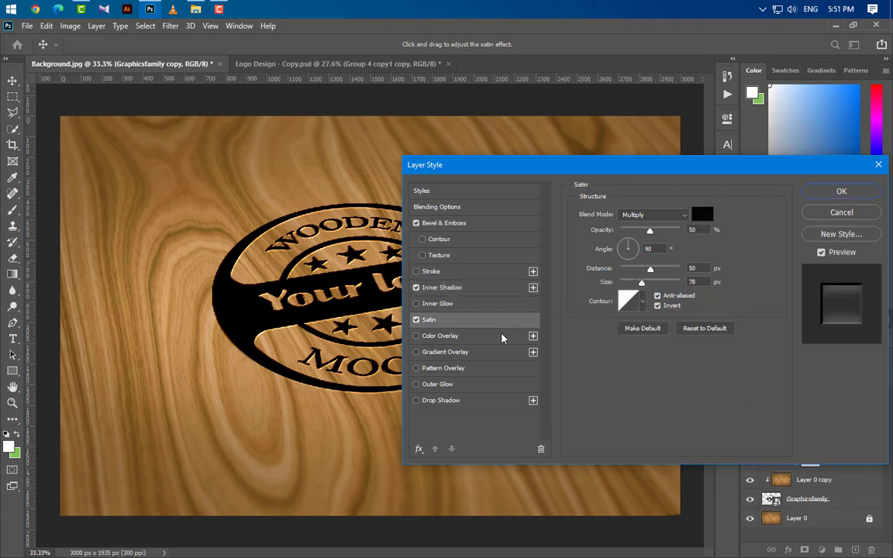
left_click(653, 215)
left_click(637, 421)
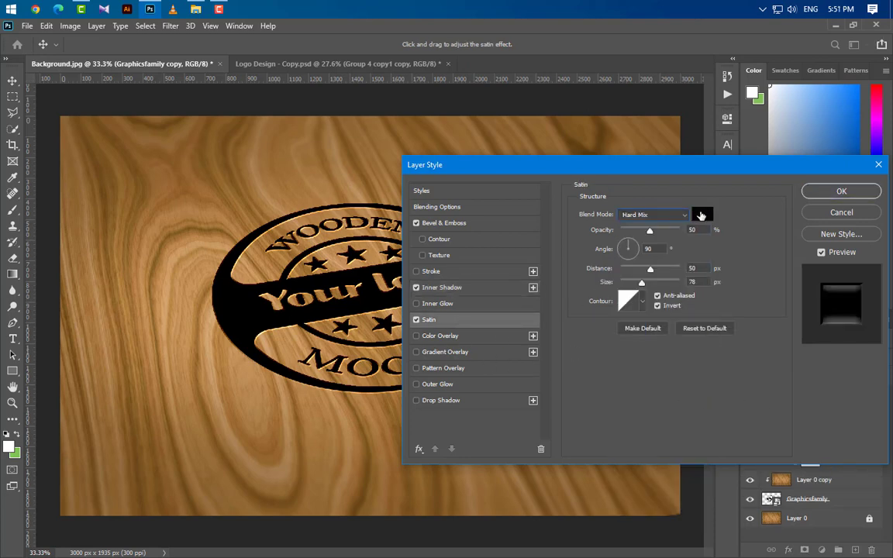
left_click(702, 214)
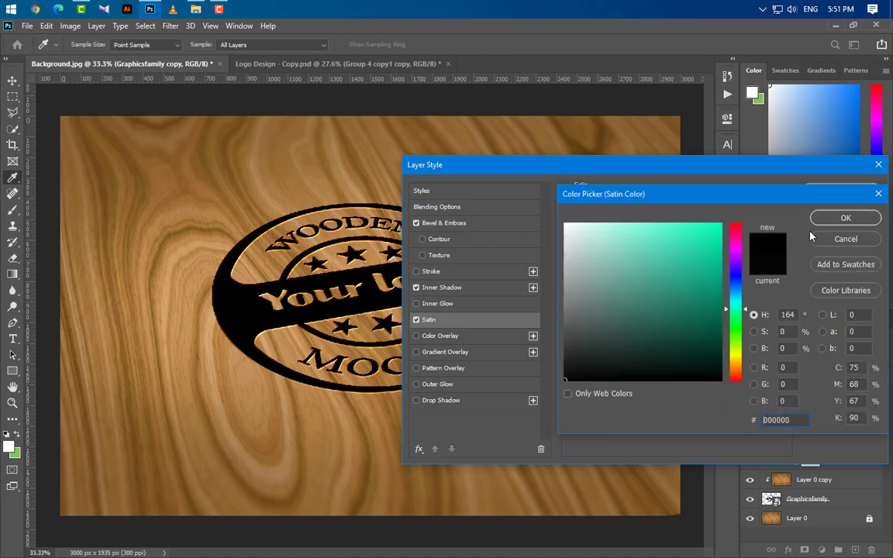
key("Return")
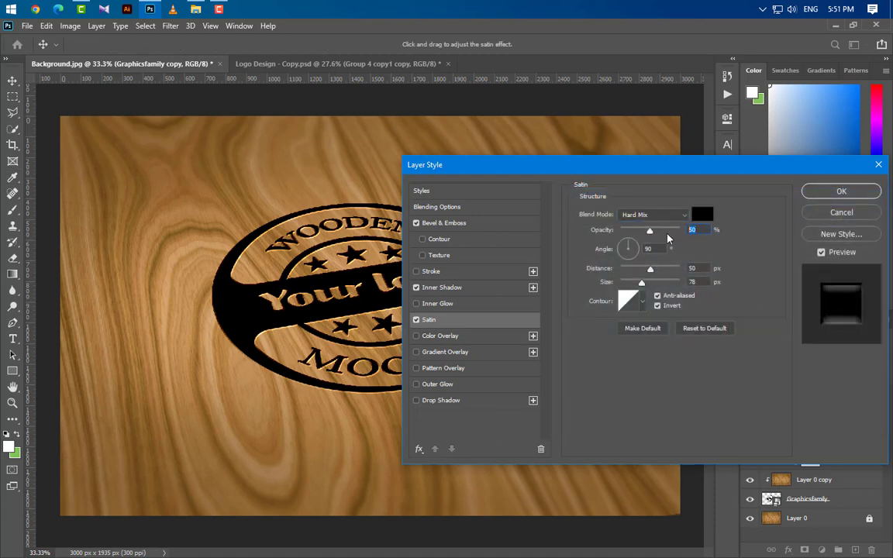
Step: Set the satin's opacity to 75%, distance to 2 px and size to 14 px, turn off Invert, and apply the layer style
type("75")
key("Tab")
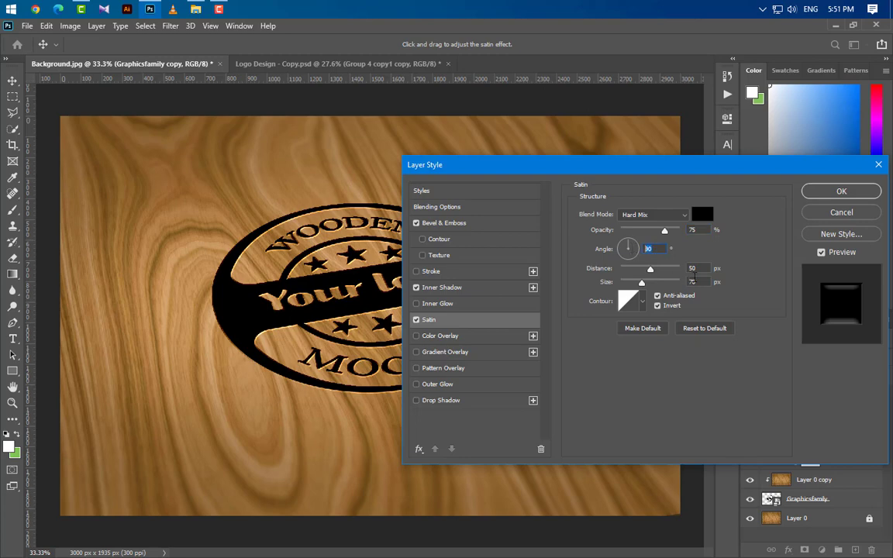
key("Tab")
type("2")
key("Tab")
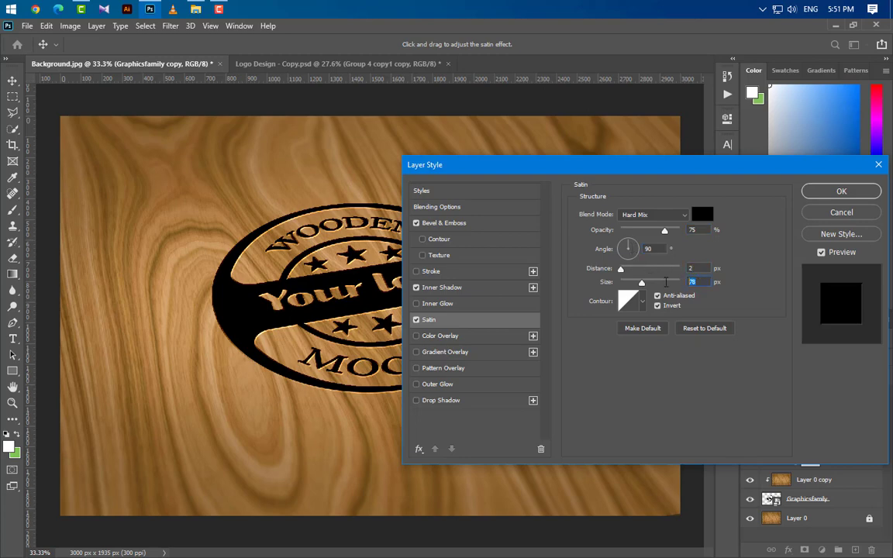
type("14")
left_click(663, 306)
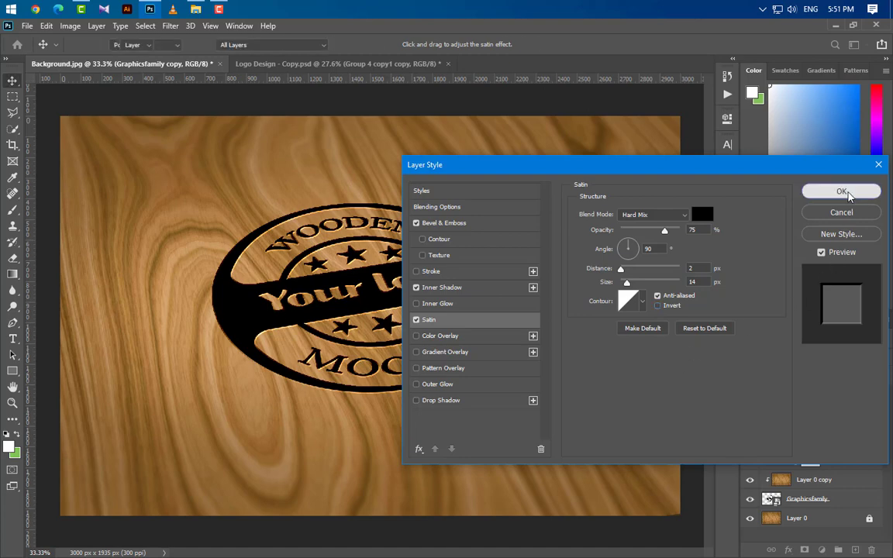
left_click(841, 192)
Step: Lower the Graphicsfamily copy layer's fill to 0% and collapse its effects list
left_click(879, 375)
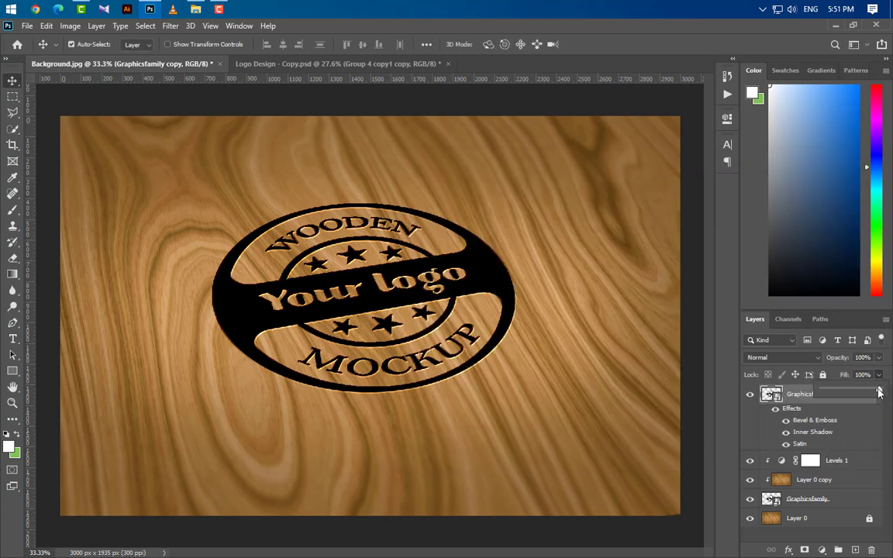
left_click_drag(793, 355, 719, 360)
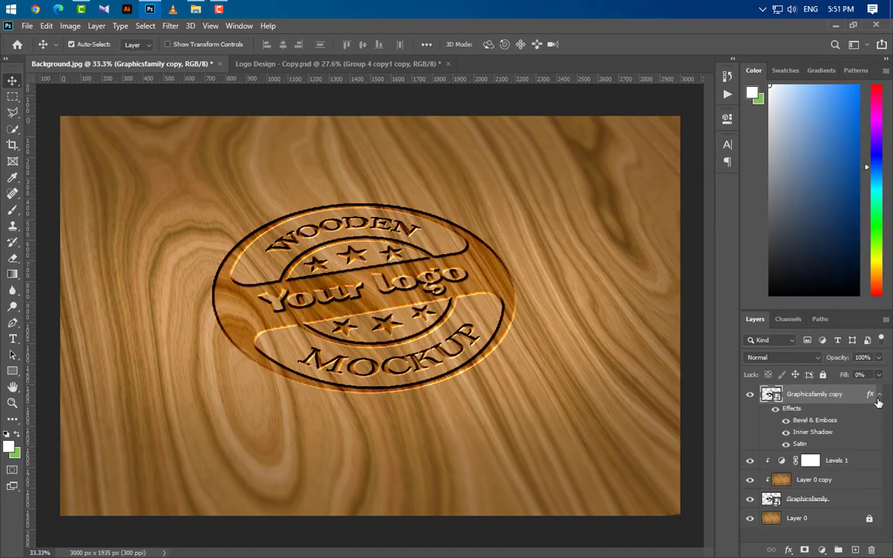
left_click(879, 394)
Step: Duplicate the Graphicsfamily copy layer and remove all layer effects from the duplicate
left_click_drag(772, 387, 854, 548)
left_click(871, 396)
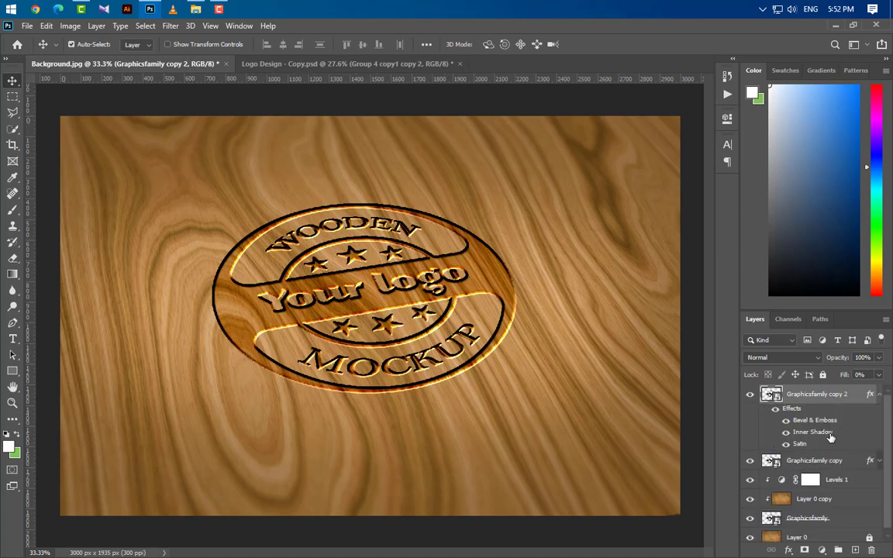
left_click(879, 395)
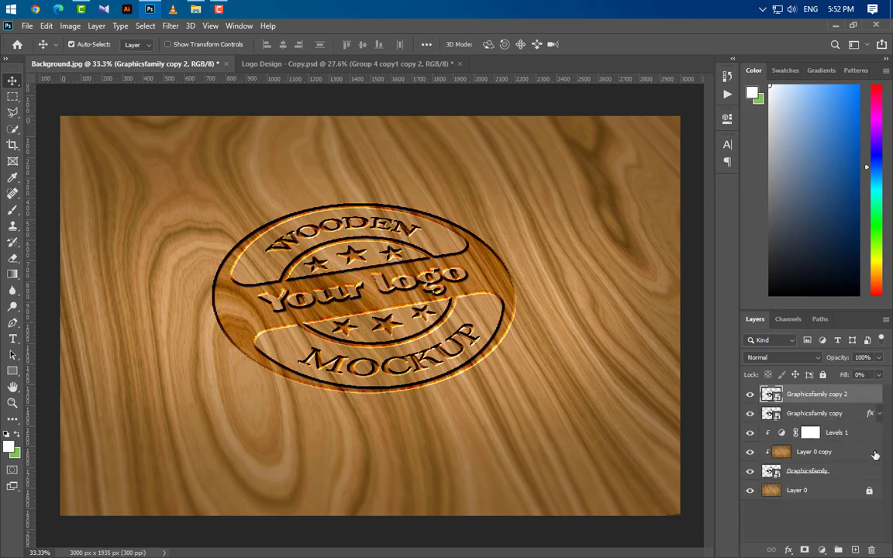
Step: Apply a black Color Overlay to the Graphicsfamily copy 2 layer with Soft Light blending and 60% opacity
double_click(879, 395)
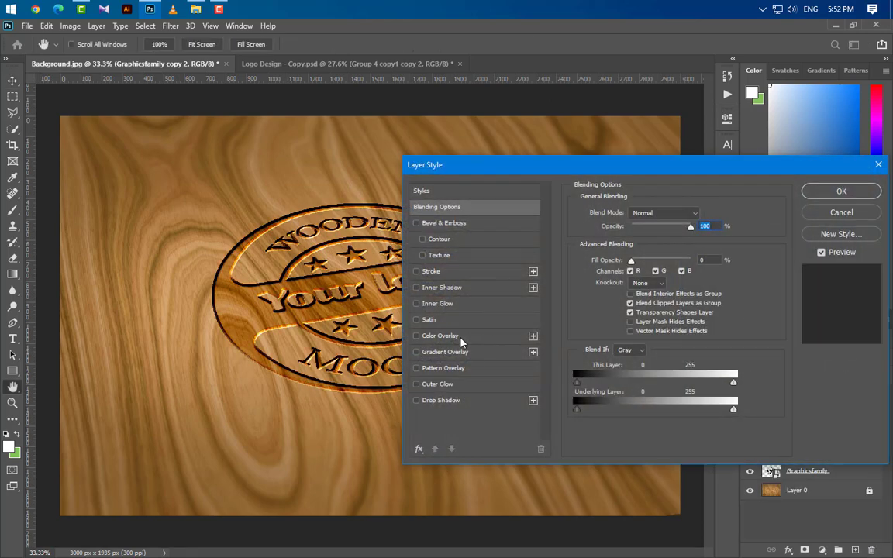
left_click(440, 336)
left_click(686, 215)
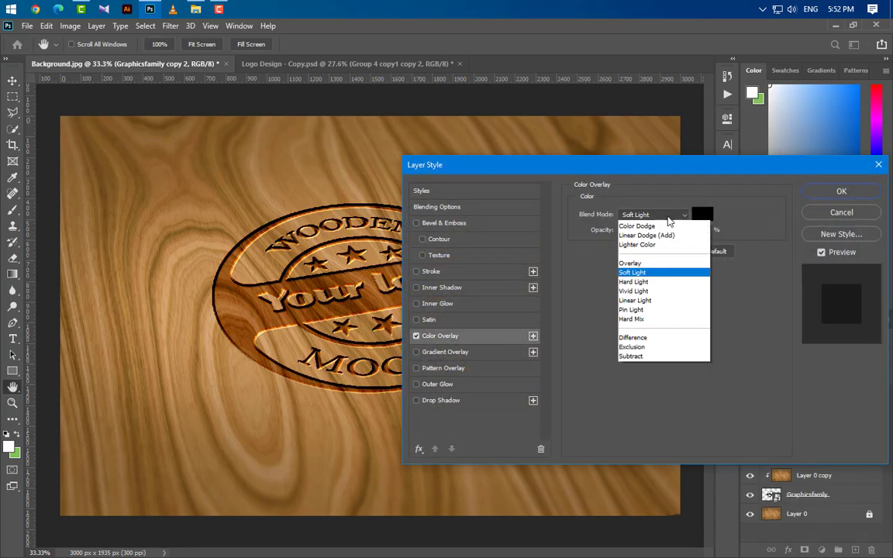
left_click(652, 374)
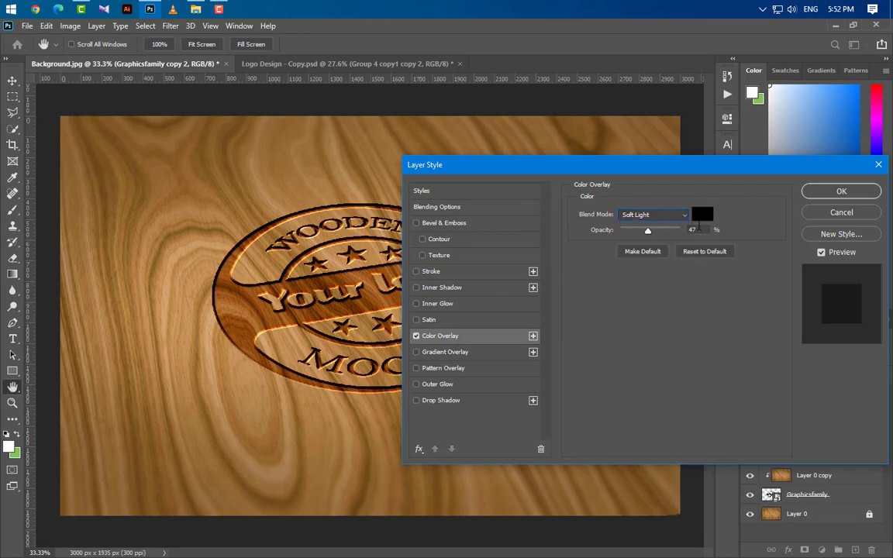
left_click(702, 214)
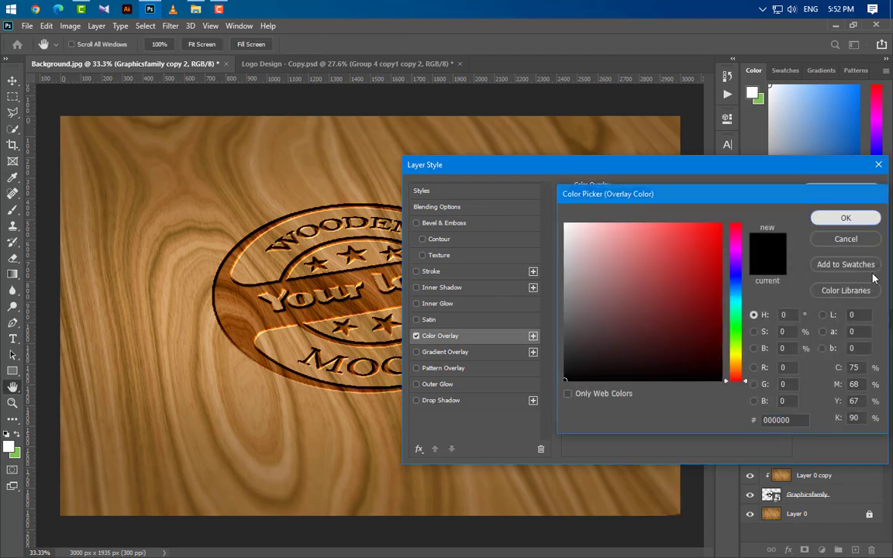
left_click(844, 218)
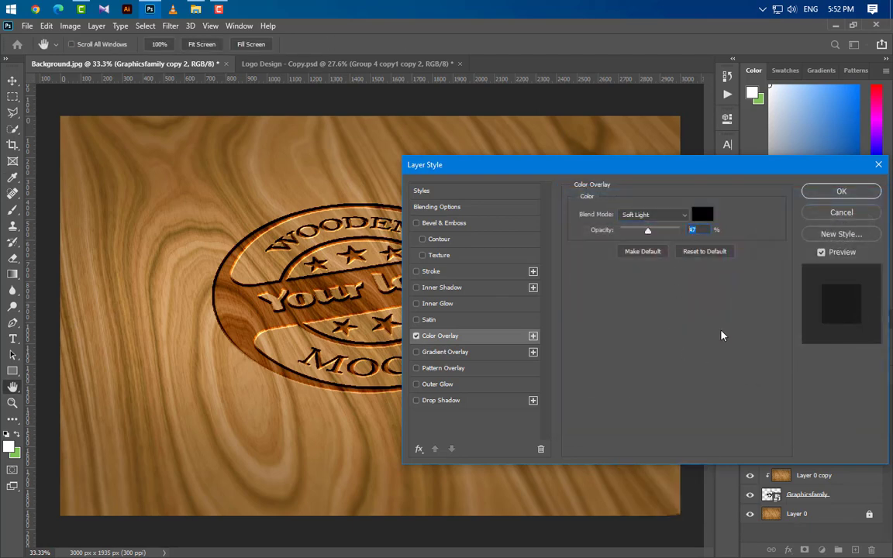
type("60")
left_click(837, 191)
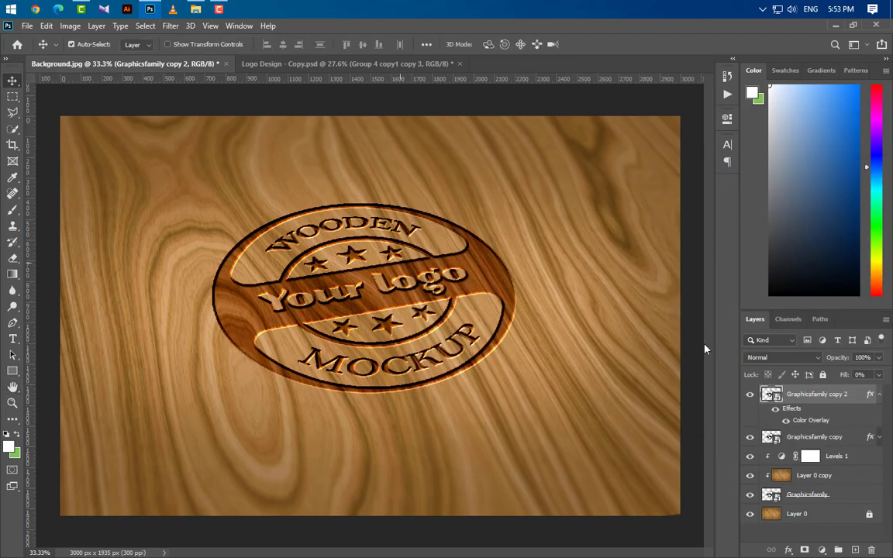
Step: Duplicate the Graphicsfamily copy 2 layer and delete the Color Overlay effect from the duplicate
left_click_drag(854, 398, 856, 549)
left_click(879, 437)
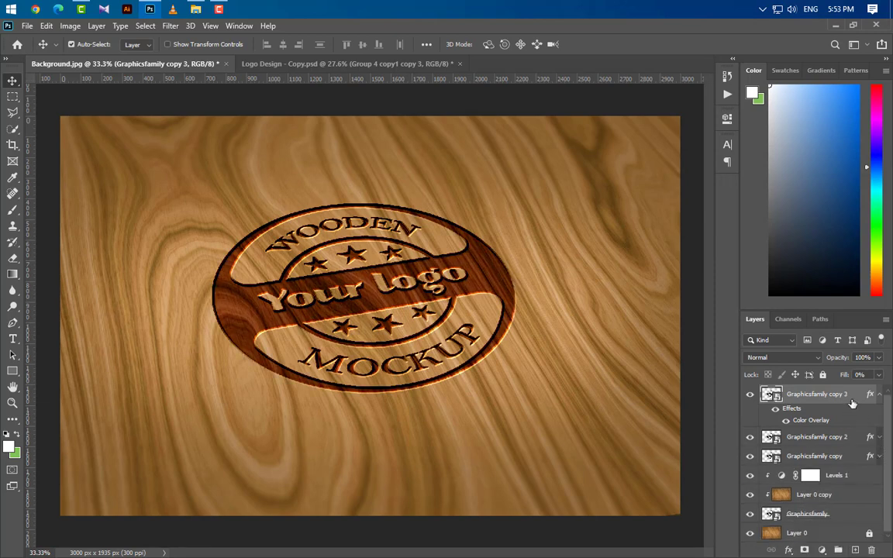
left_click_drag(823, 421, 871, 548)
Step: Add a black Inner Shadow to the Graphicsfamily copy 3 layer with Multiply blending and 50% opacity
double_click(859, 413)
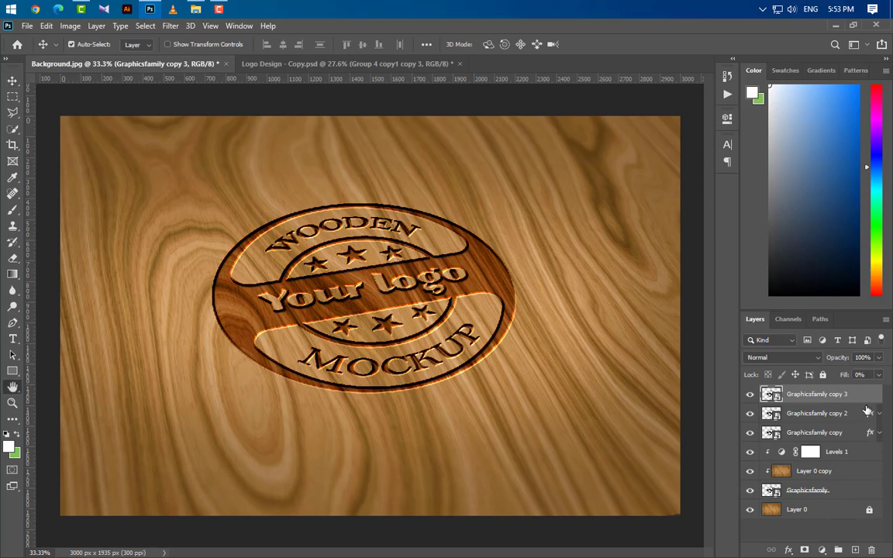
left_click_drag(471, 160, 506, 152)
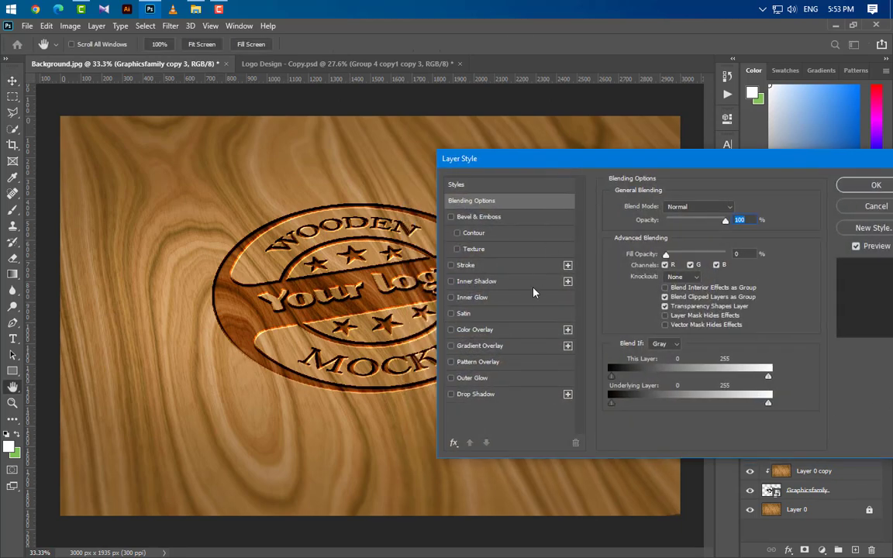
left_click(518, 285)
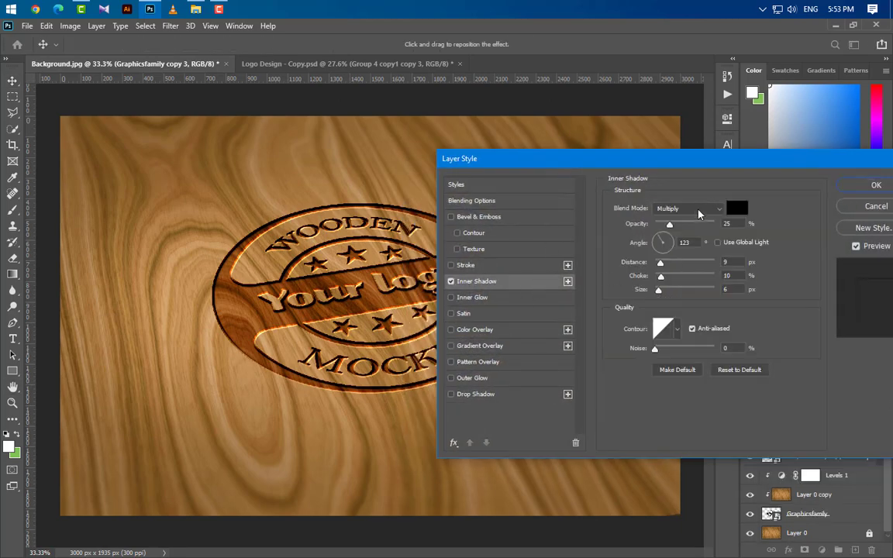
left_click(736, 208)
key("Return")
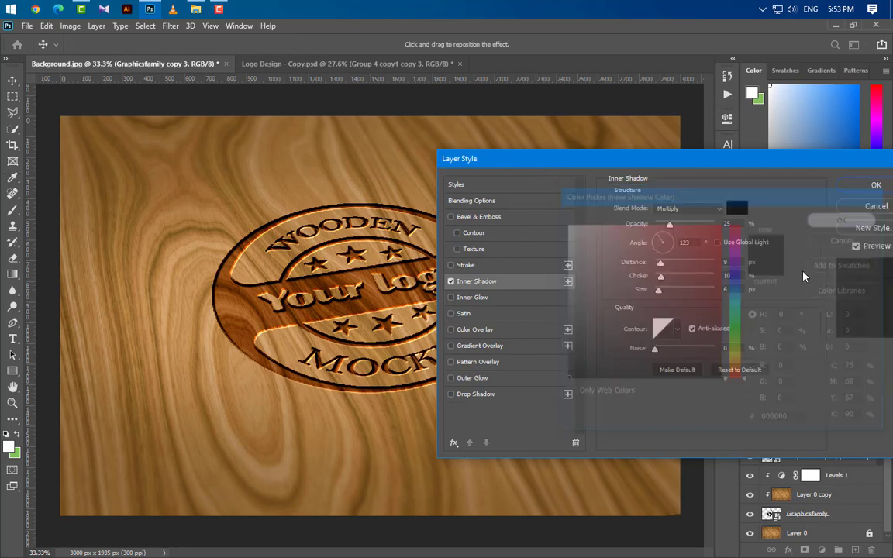
left_click_drag(732, 224, 706, 225)
type("50")
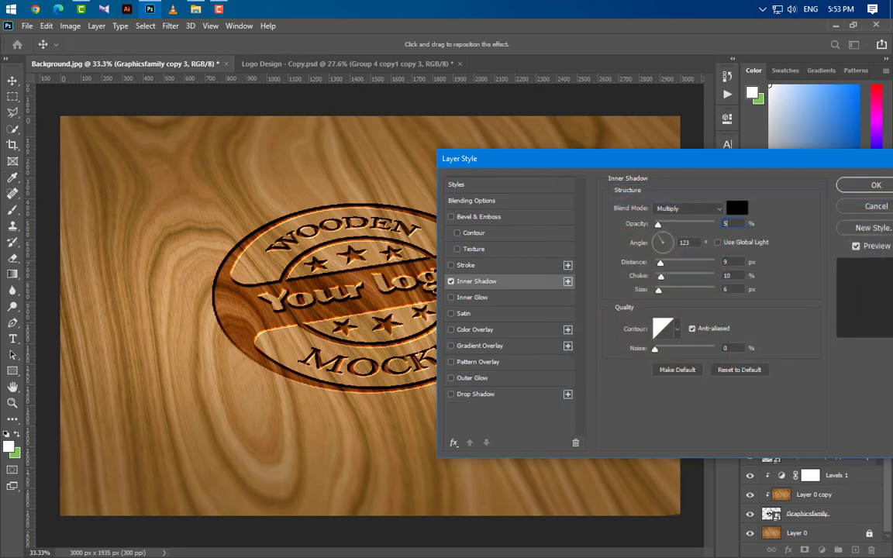
Step: Set the Graphicsfamily copy 3 inner shadow's angle to 120°, distance to 58 px and size to 20 px
key("Tab")
type("120")
left_click(720, 262)
type("58")
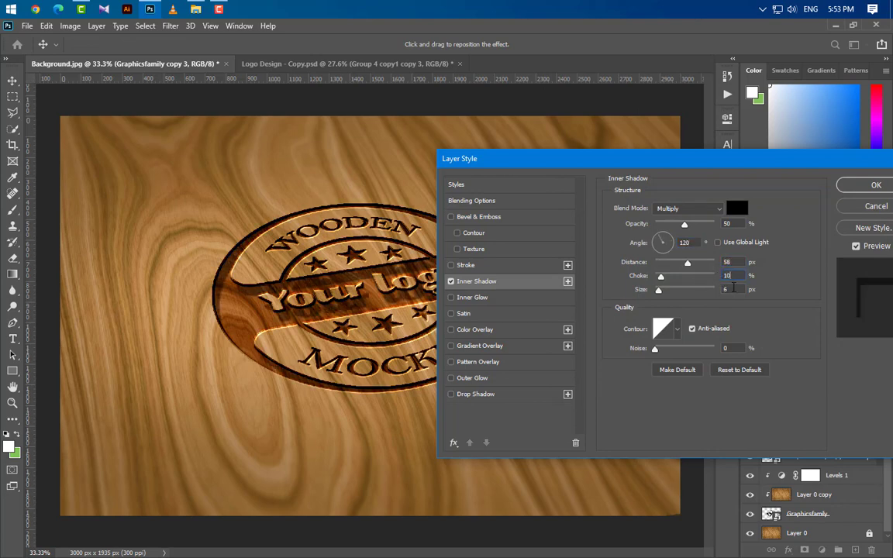
key("Tab")
key("Tab")
type("20")
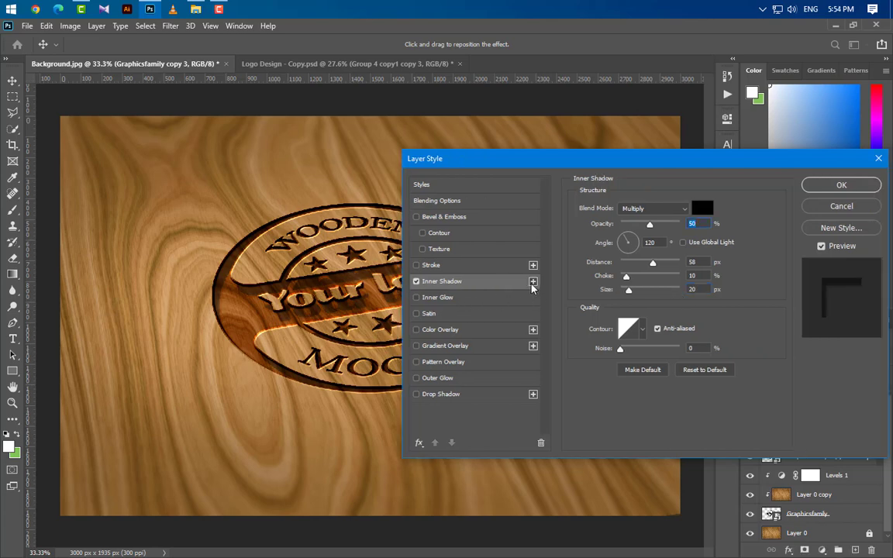
Step: Add a second Inner Shadow to the Graphicsfamily copy 3 layer with 19% opacity and 52 px distance
left_click(532, 283)
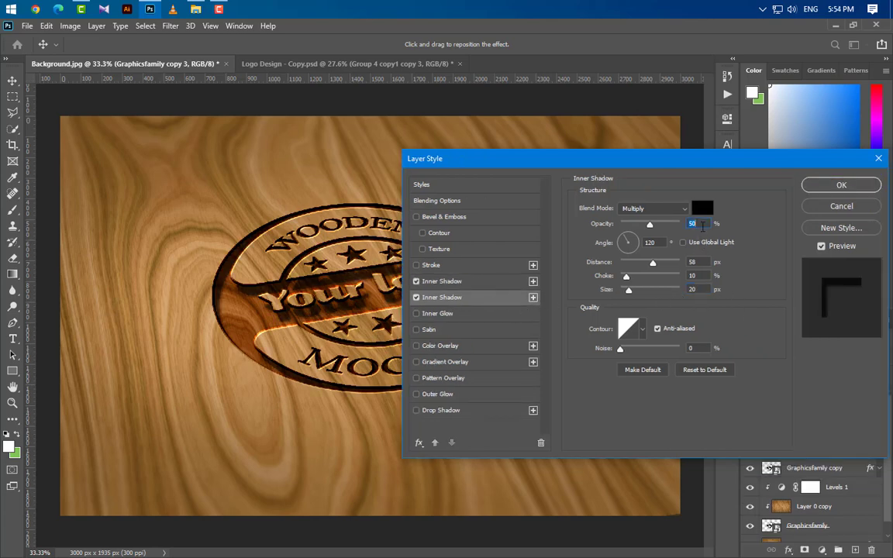
type("19")
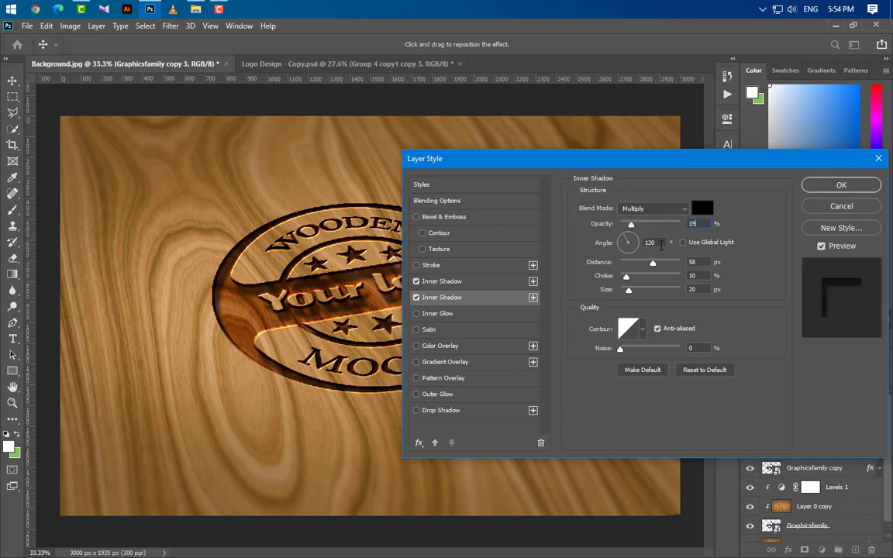
key("Tab")
key("Tab")
type("52")
key("Tab")
key("Tab")
key("Tab")
key("Tab")
Step: Add a third Inner Shadow to the Graphicsfamily copy 3 layer with 21% opacity and 35 px distance
left_click(534, 298)
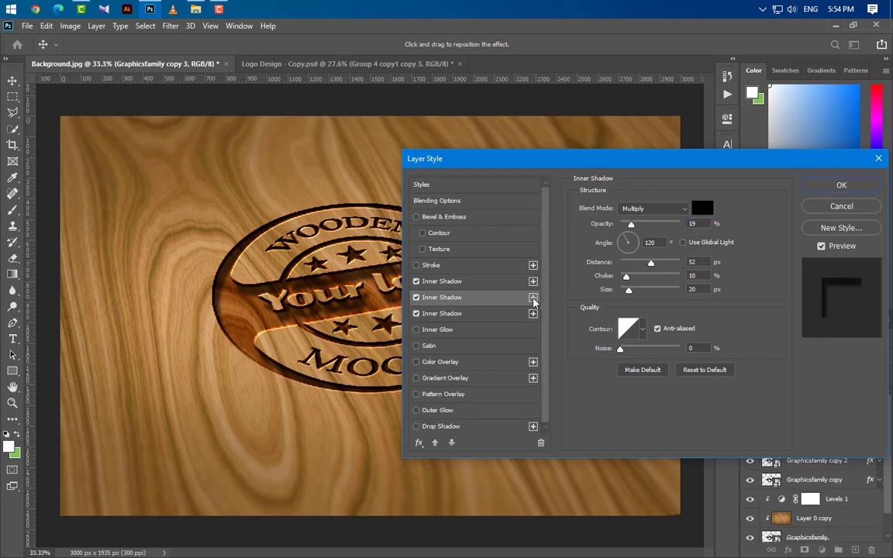
left_click(480, 321)
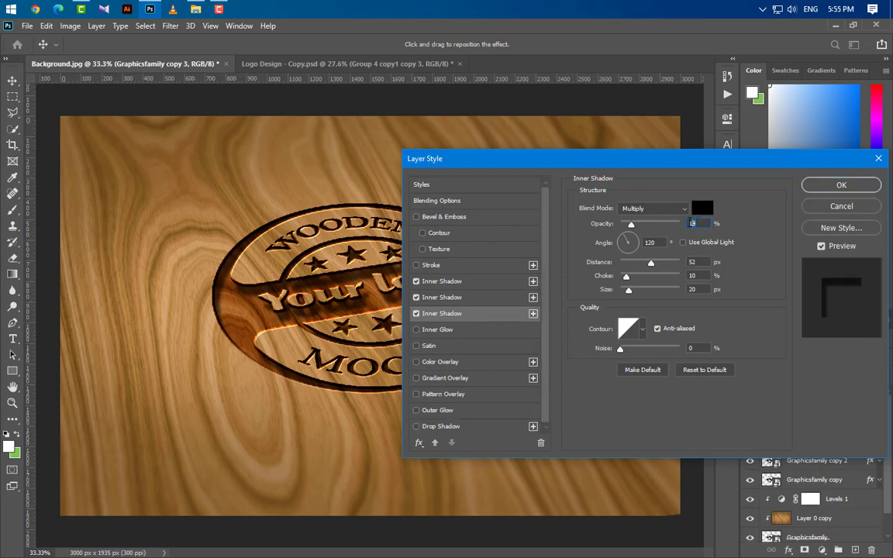
type("21")
key("Tab")
key("Tab")
type("3")
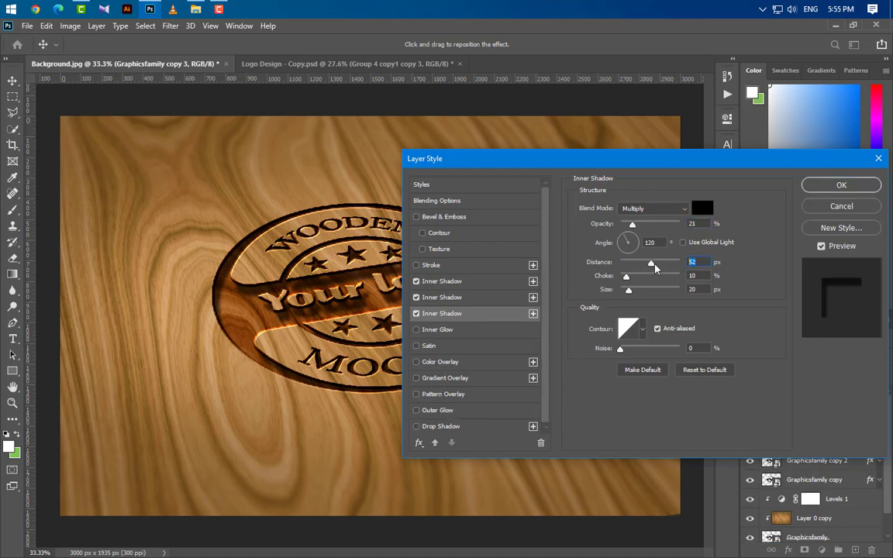
type("5")
Step: Add a fourth Inner Shadow to the Graphicsfamily copy 3 layer with 90% opacity, adjust its distance and apply the layer style
left_click(533, 313)
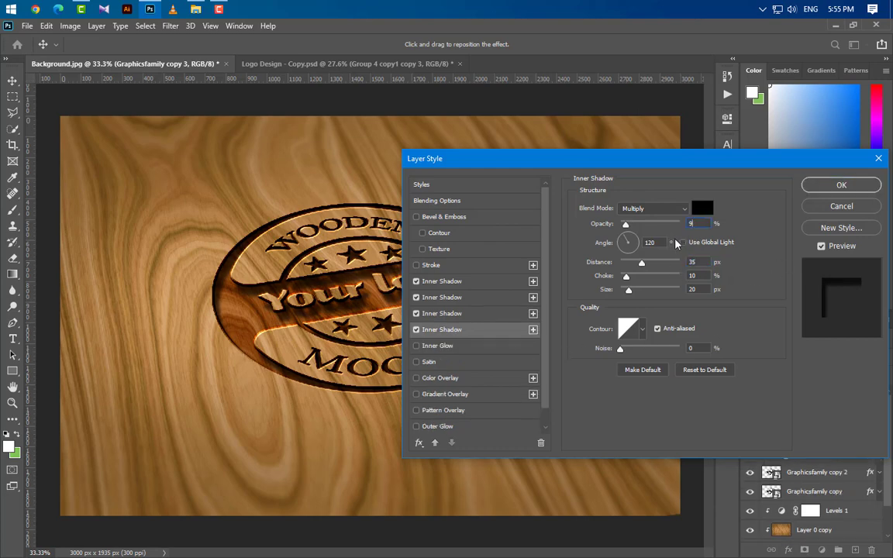
type("90")
left_click_drag(704, 259, 661, 293)
type("1523")
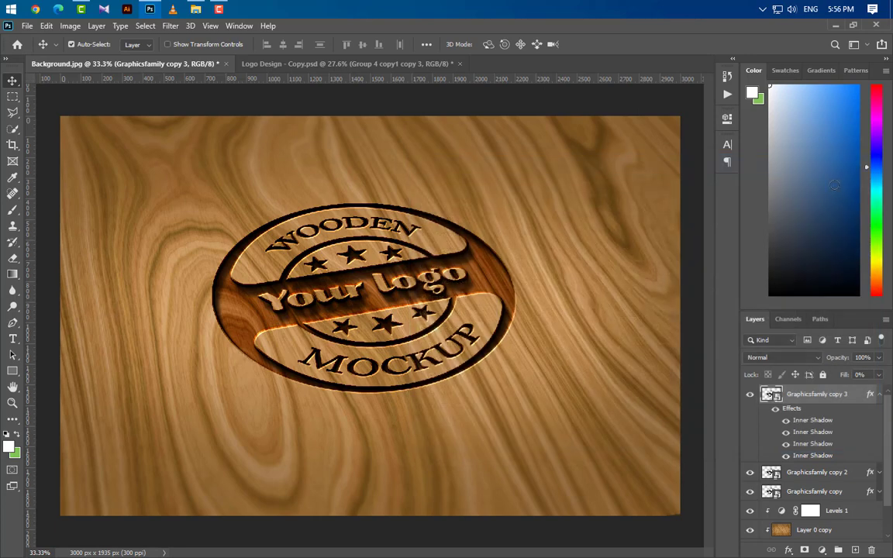
Step: Group all the layers above Layer 0, from Graphicsfamily copy 3 down to Graphicsfamily
left_click(879, 395)
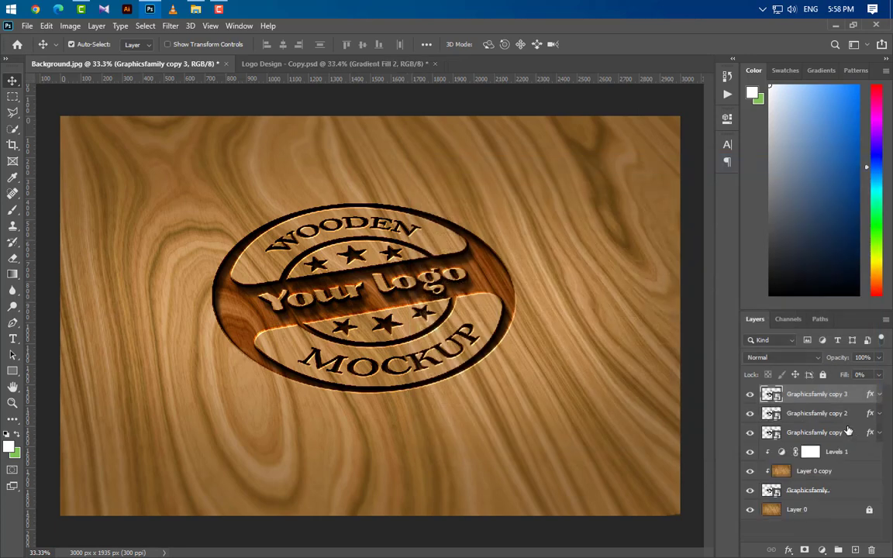
left_click(822, 413, "shift")
left_click(822, 432, "shift")
left_click(833, 451, "shift")
left_click(846, 473, "ctrl")
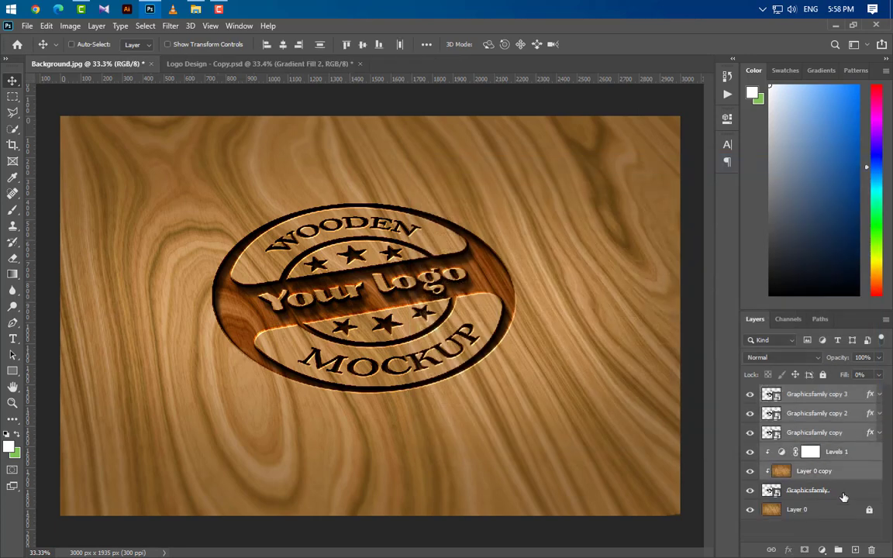
left_click(843, 494, "ctrl")
left_click(840, 550)
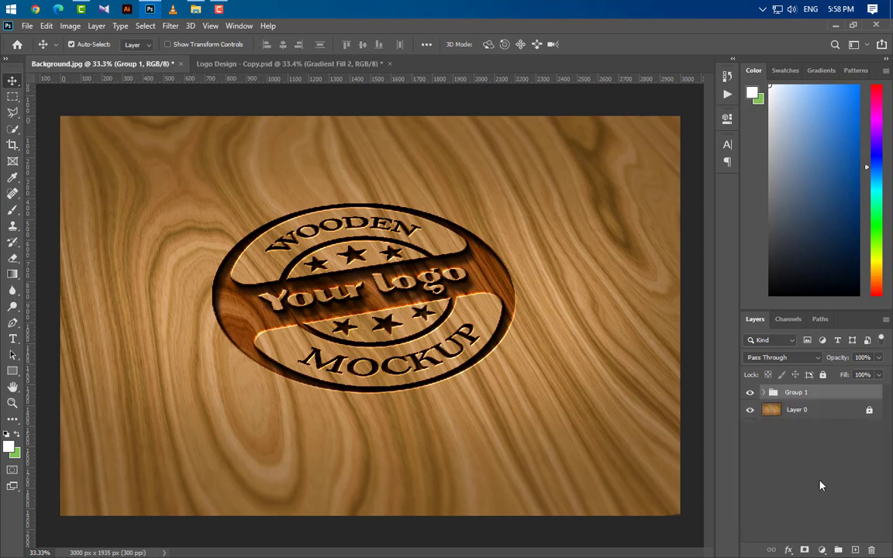
Step: Add a Gradient fill layer above Group 1 and place its gradient's two color stops at 4% and 86%
left_click(822, 549)
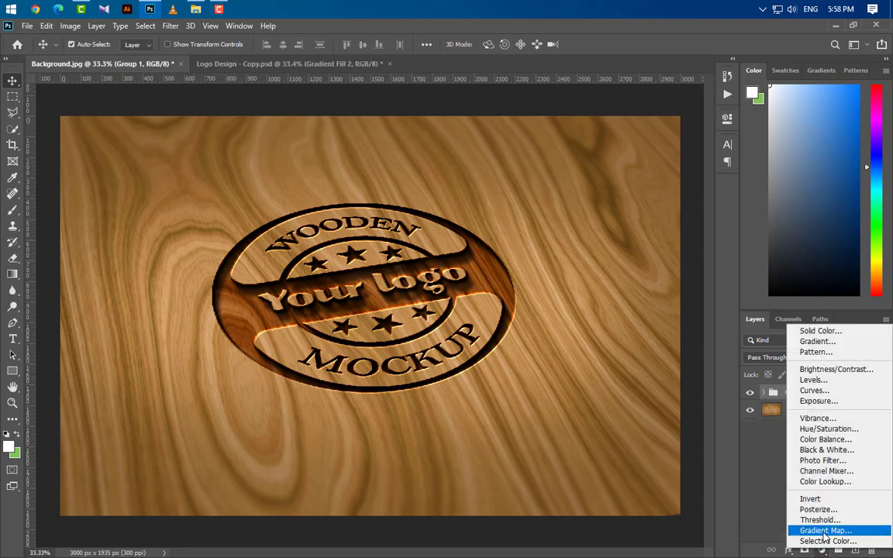
left_click(817, 341)
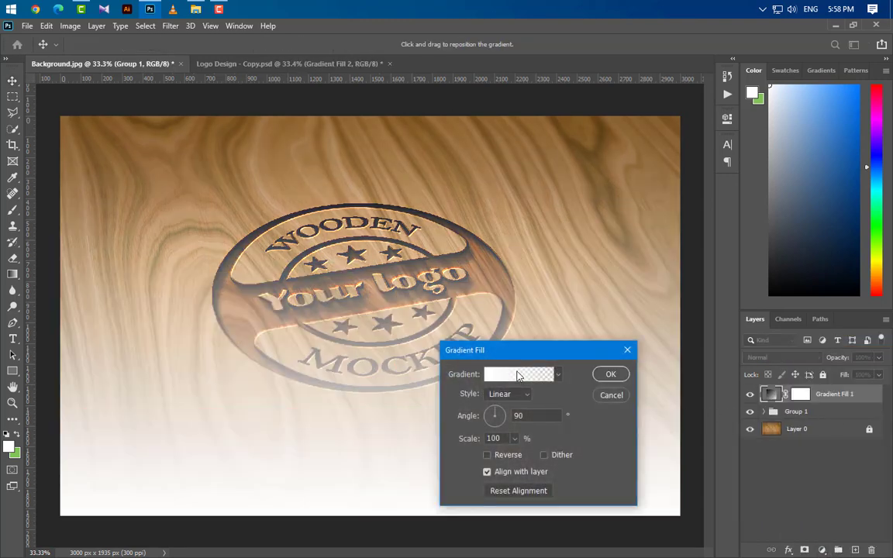
left_click(519, 375)
left_click_drag(564, 434, 574, 433)
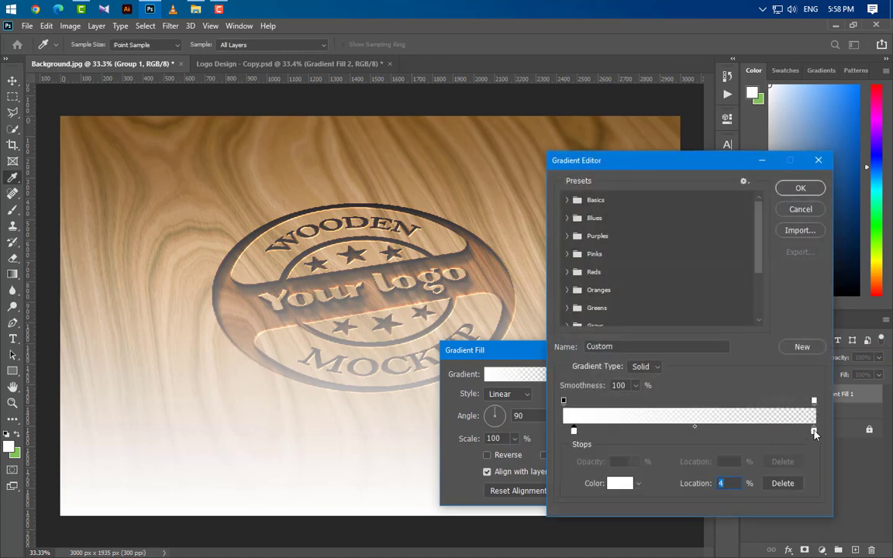
left_click_drag(814, 431, 783, 431)
key("BackSpace")
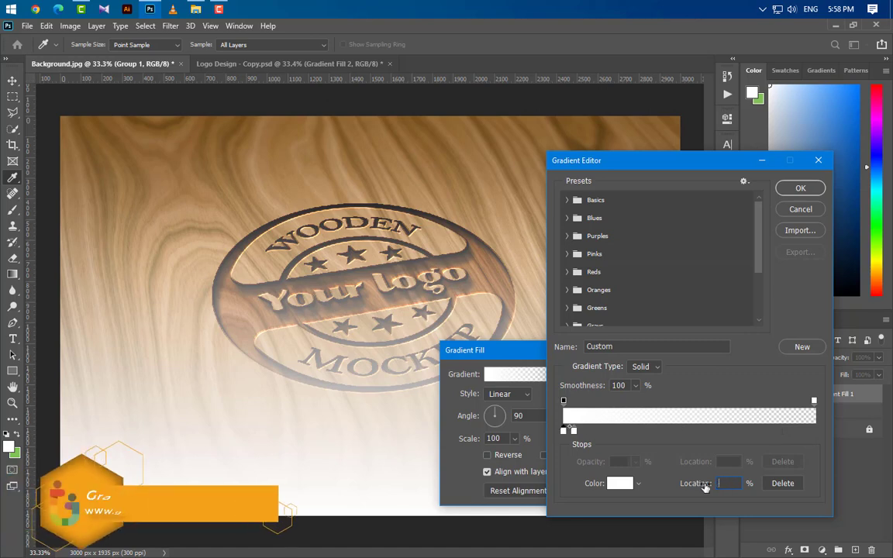
type("86")
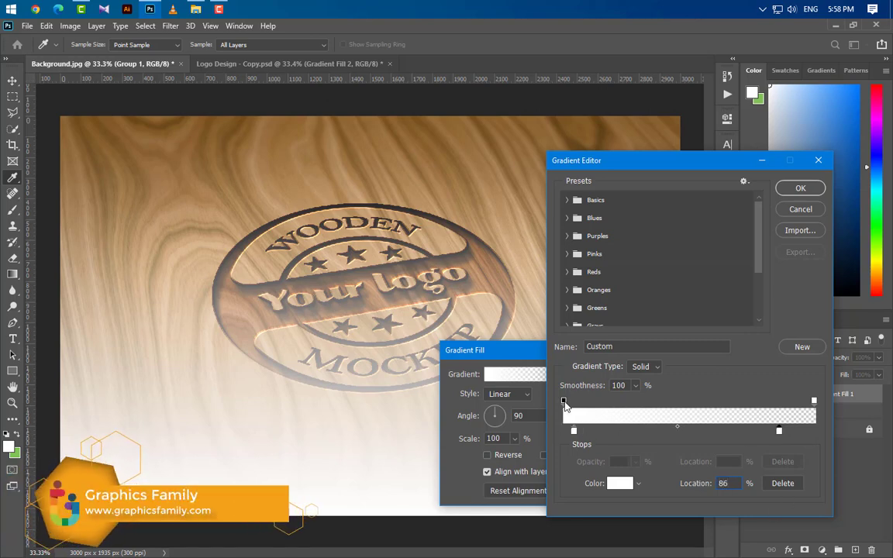
Step: Set the opacity of the gradient's starting opacity stop, at location 0%, to 82%
left_click(564, 401)
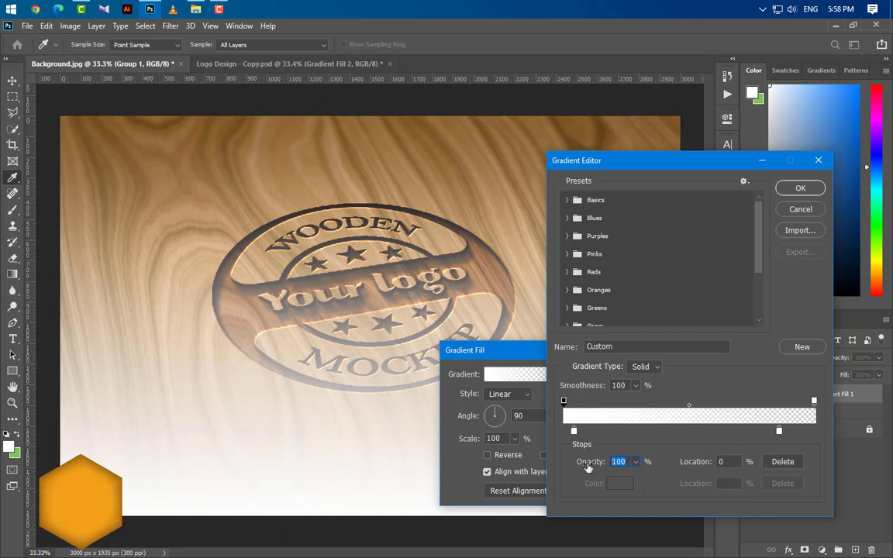
type("8")
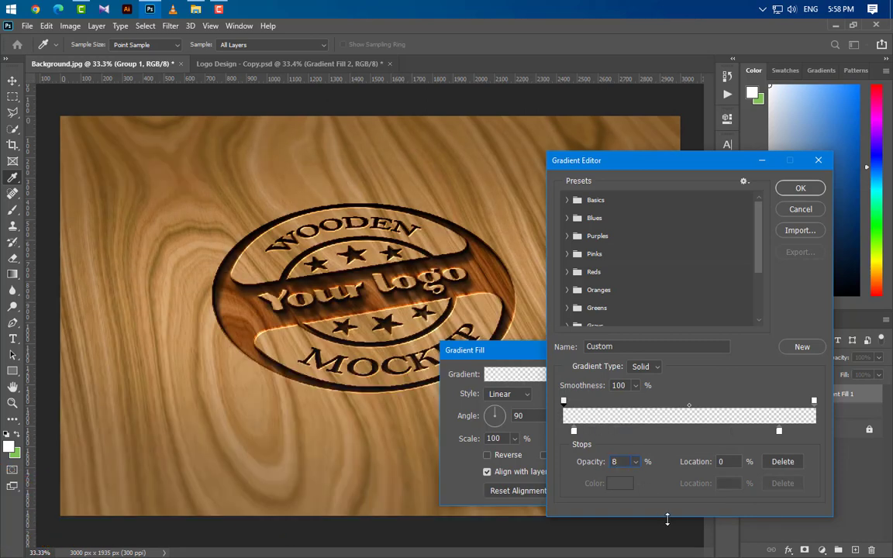
type("2")
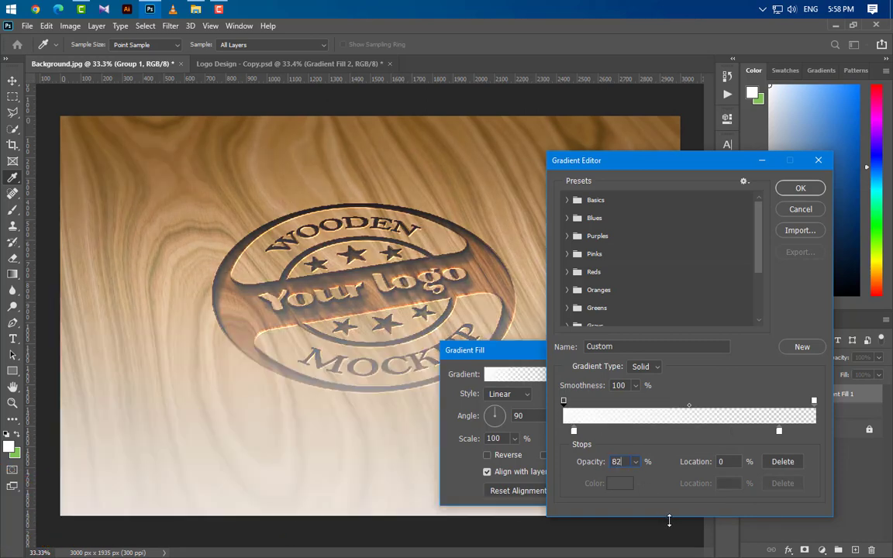
Step: Color the gradient's 4% stop black (000000) and keep the 86% stop white
double_click(573, 431)
type("000000")
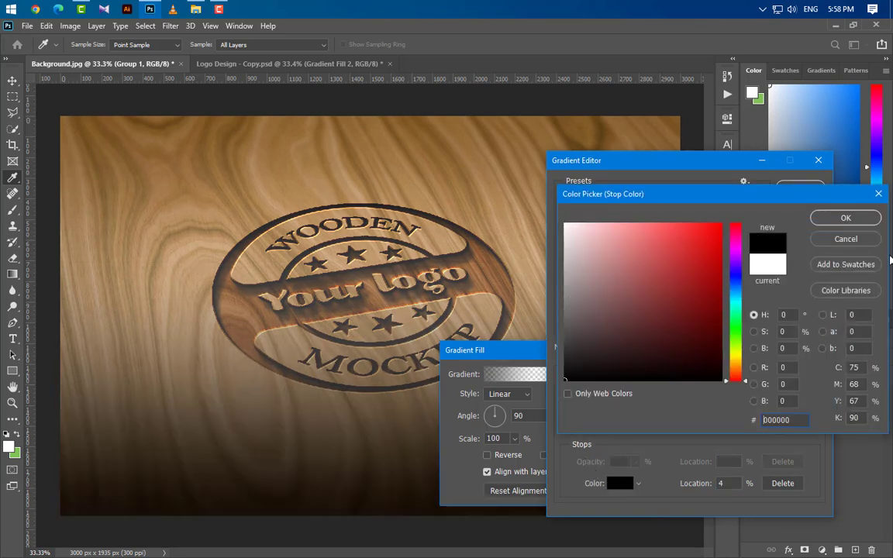
left_click(843, 217)
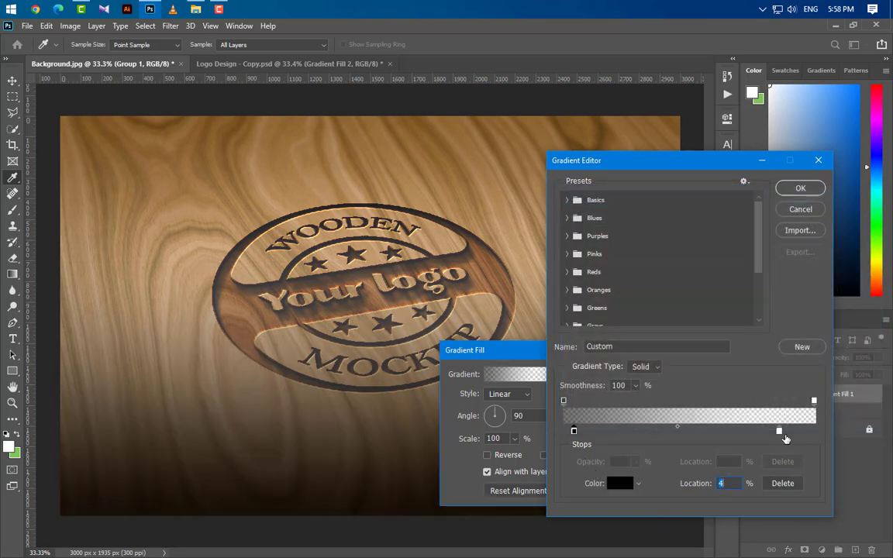
double_click(779, 432)
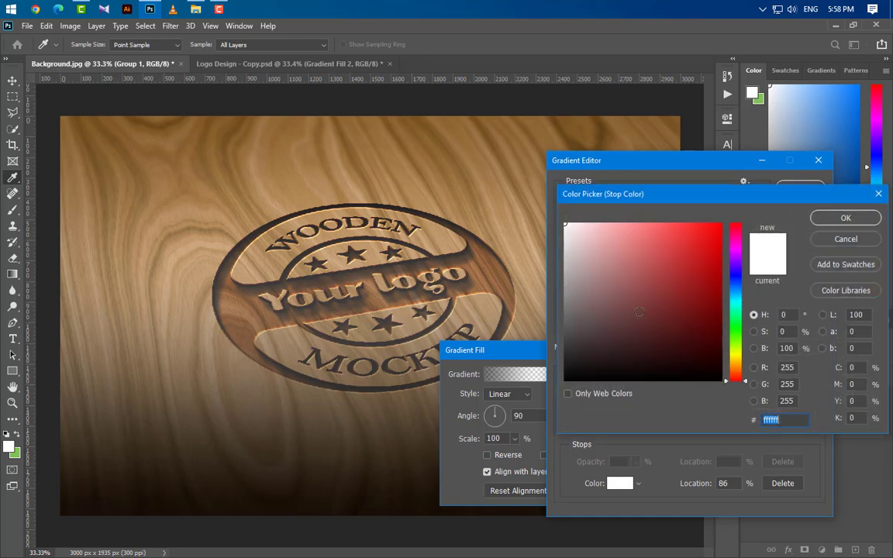
left_click(845, 218)
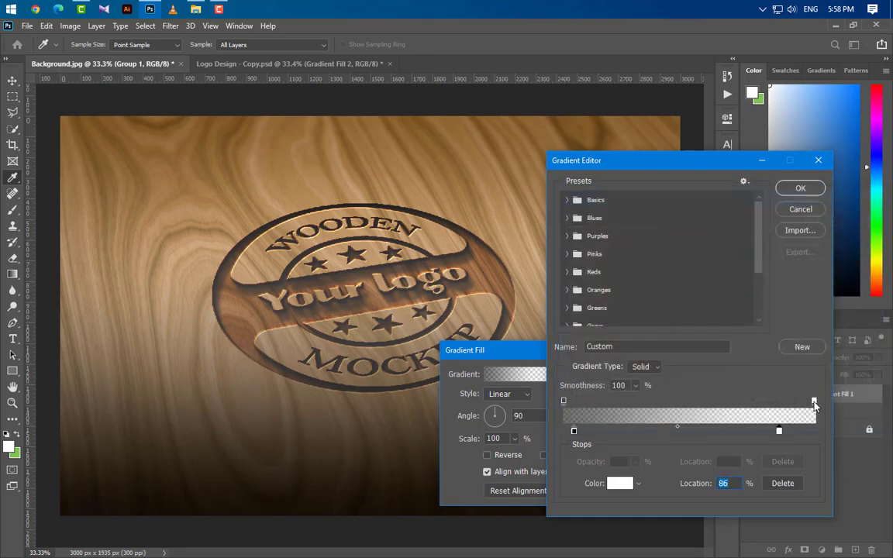
Step: Set the gradient's end opacity stop, at location 100%, to 100% opacity and accept the edited gradient
left_click(814, 401)
left_click(636, 462)
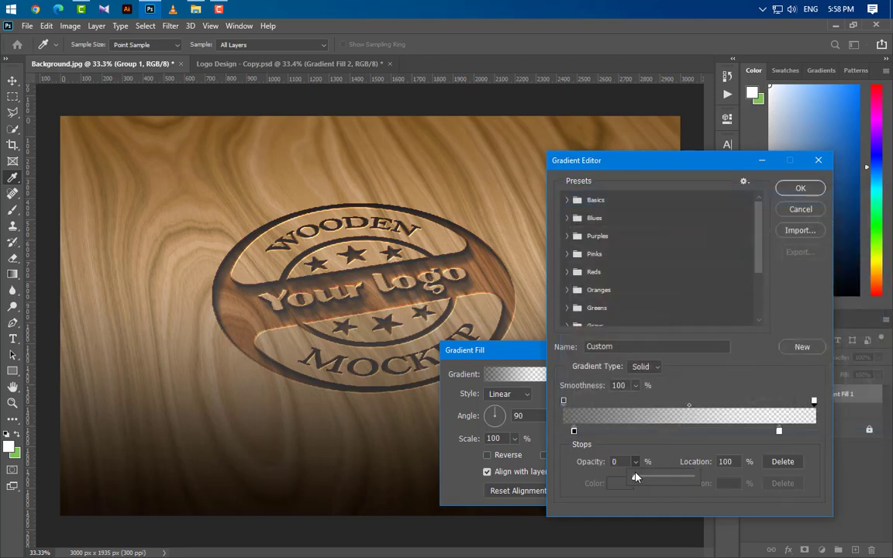
left_click_drag(632, 476, 690, 477)
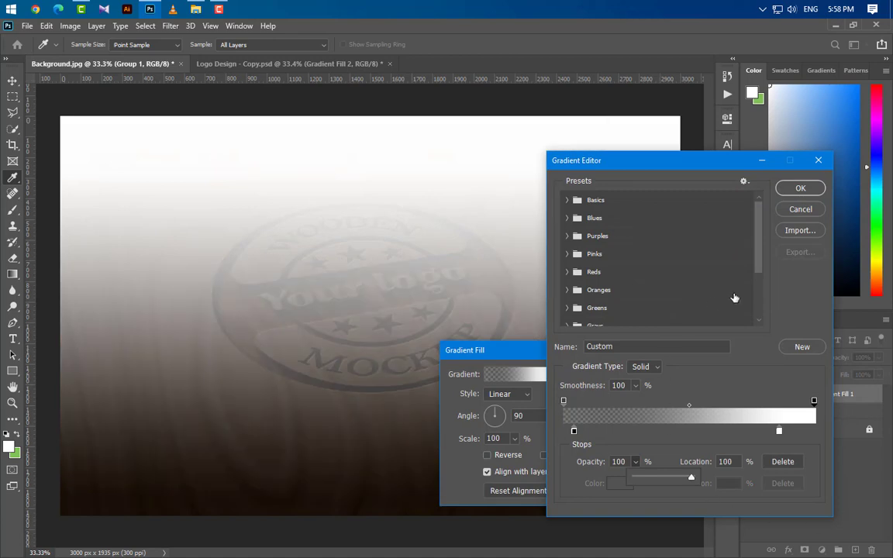
left_click(796, 187)
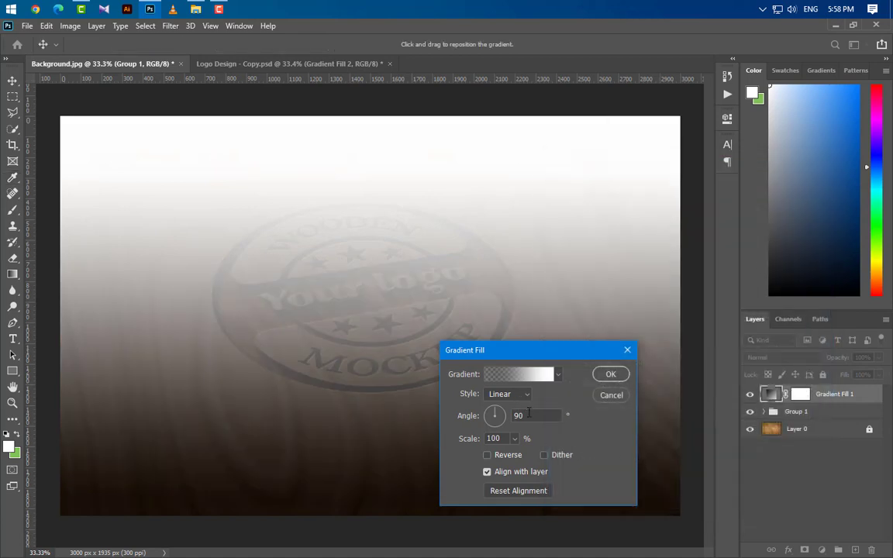
Step: Set the gradient fill's scale to 122%, keeping the linear style at 90°, and apply the fill
left_click_drag(530, 417, 511, 419)
double_click(503, 439)
type("122")
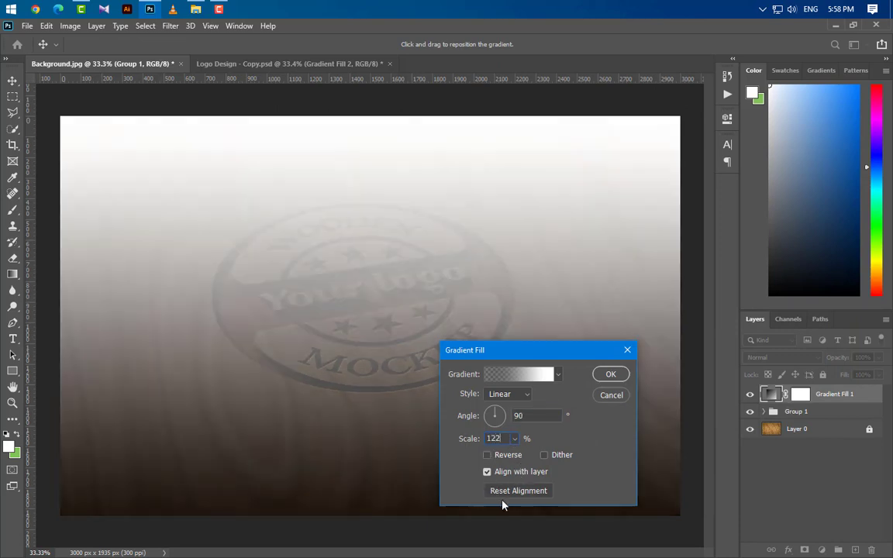
left_click(611, 373)
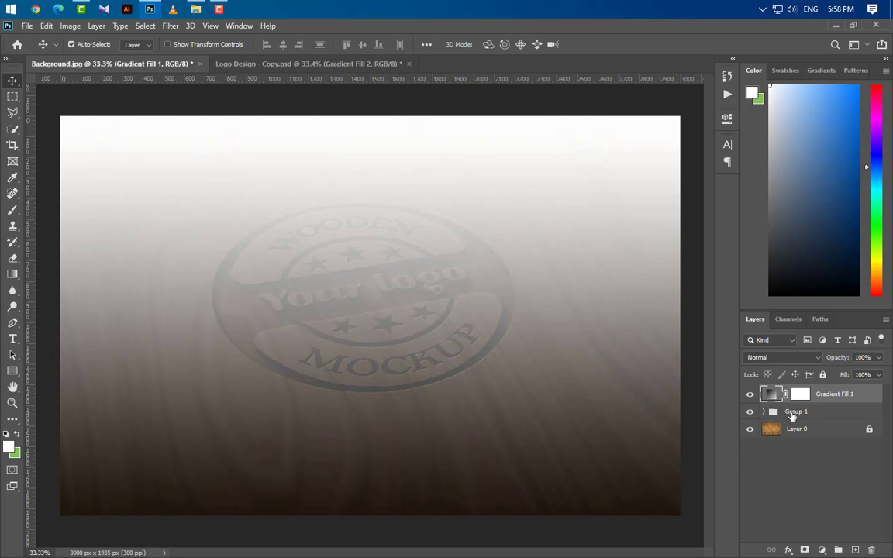
Step: Set the Gradient Fill 1 layer's blend mode to Soft Light and its opacity to 56%
left_click(807, 361)
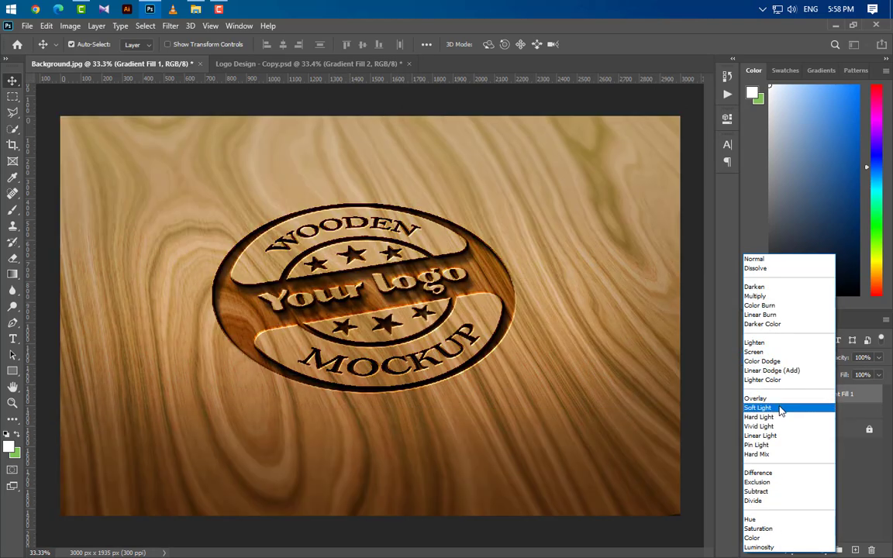
left_click(779, 409)
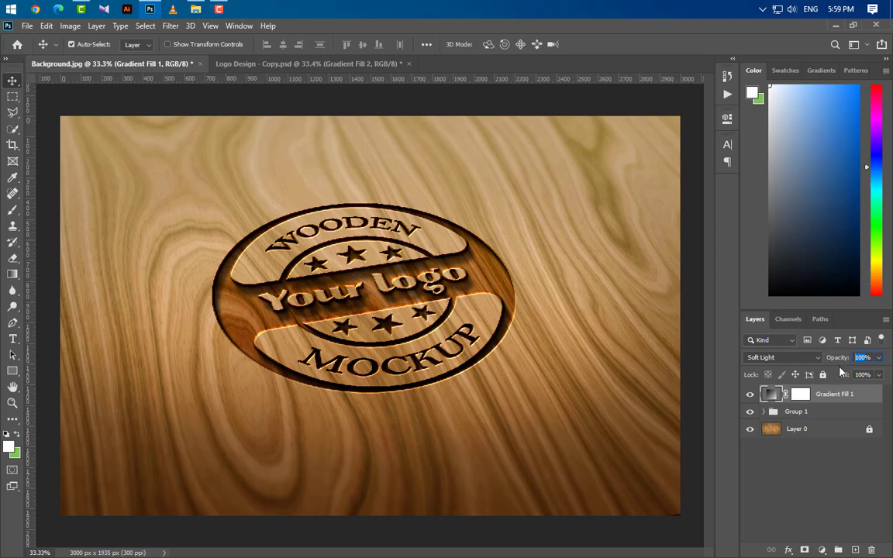
type("56")
key("Return")
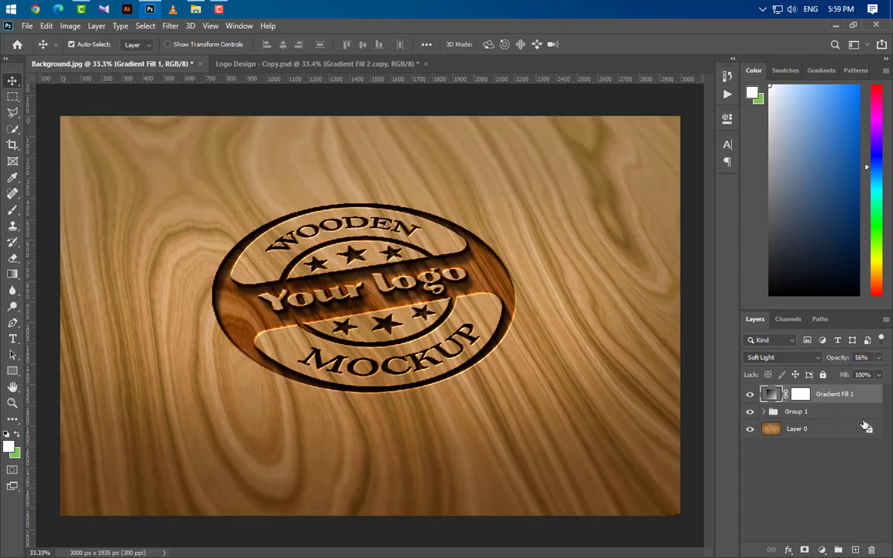
Step: Duplicate the Gradient Fill 1 layer with the copy's gradient angle set to 145° and its layer opacity to 37%
left_click_drag(865, 396, 856, 549)
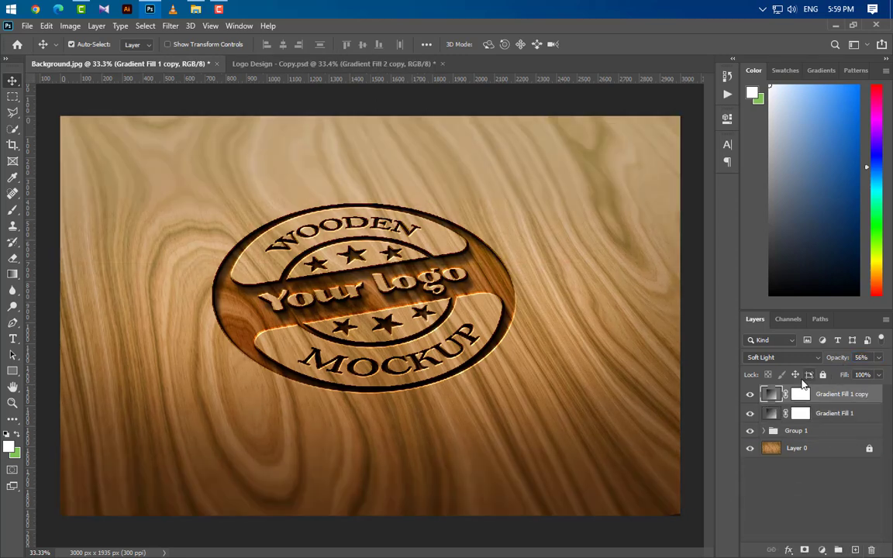
double_click(770, 394)
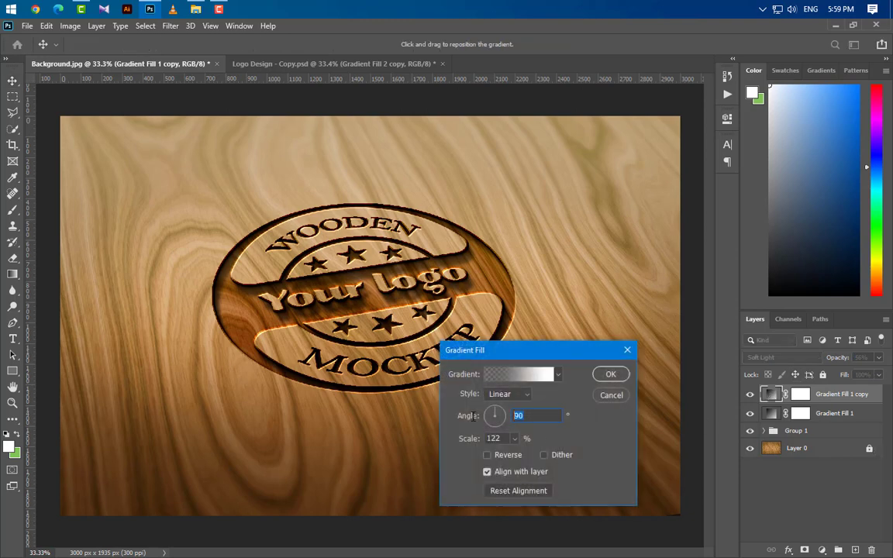
type("145")
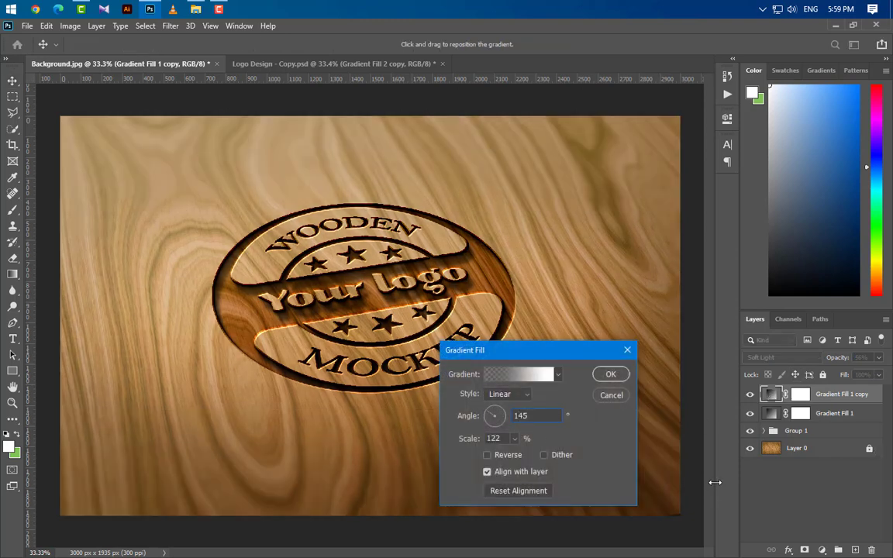
left_click(609, 375)
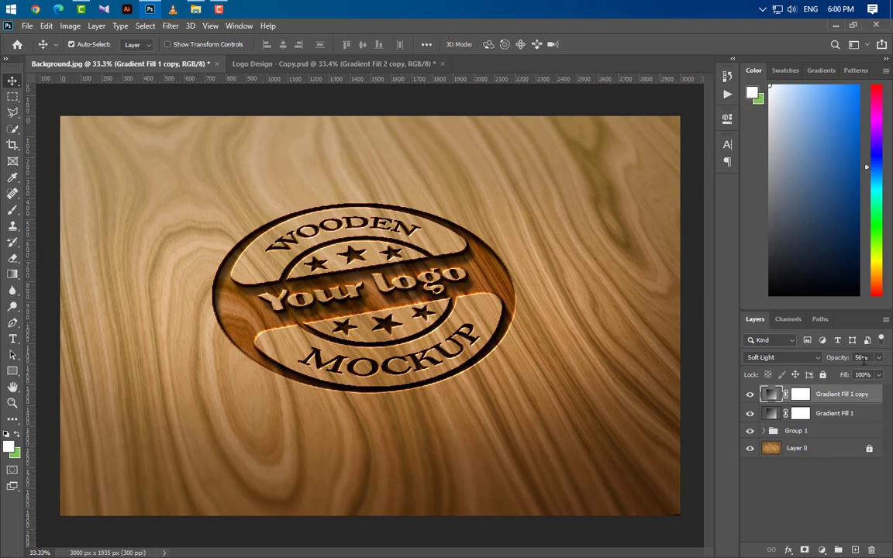
type("37")
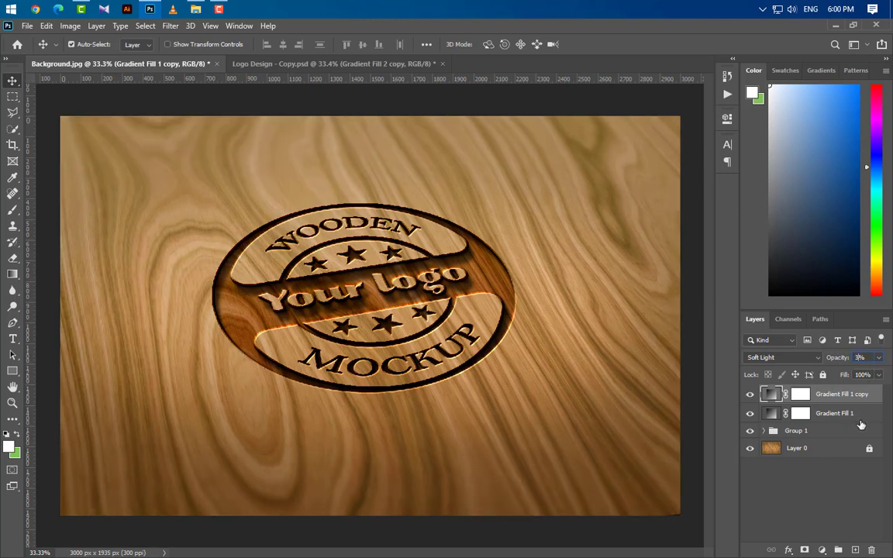
Step: Duplicate the Gradient Fill 1 copy layer, set the new copy's opacity to 39%, and group all three gradient fill layers
left_click_drag(870, 397, 855, 550)
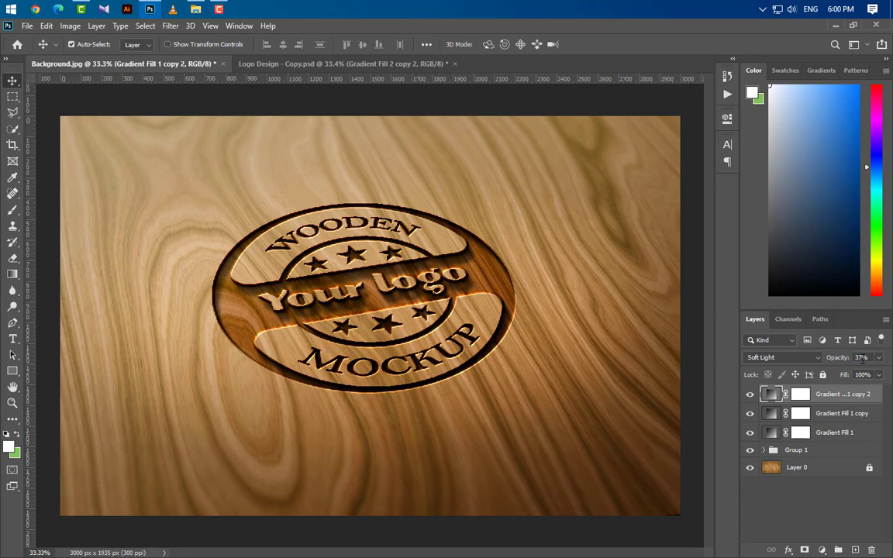
type("2")
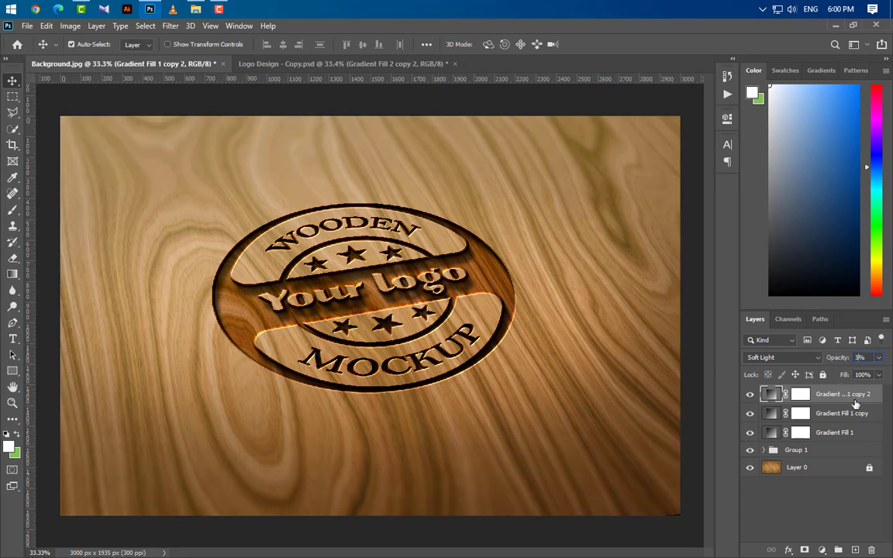
type("9")
left_click(851, 434, "shift")
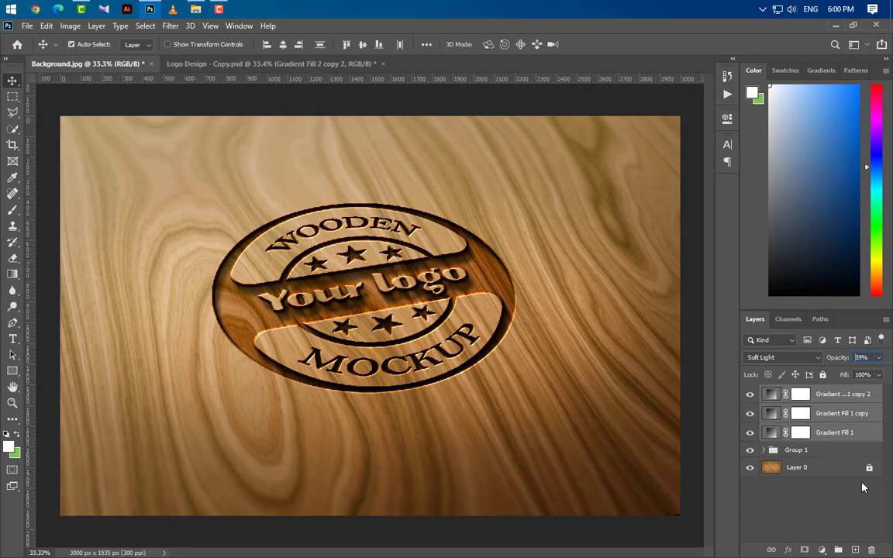
left_click(839, 549)
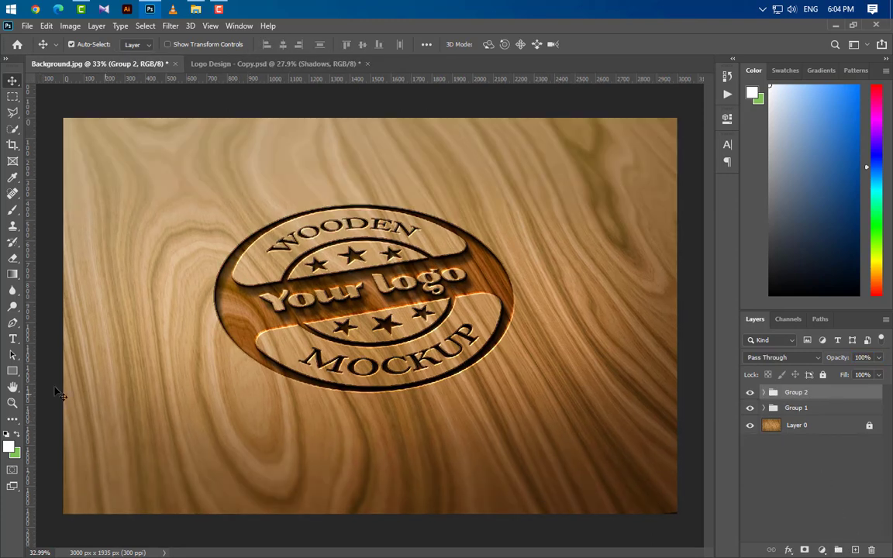
Step: Draw a white vertical rectangle about 276 × 2112 px covering the canvas's left edge from top to bottom
key("u")
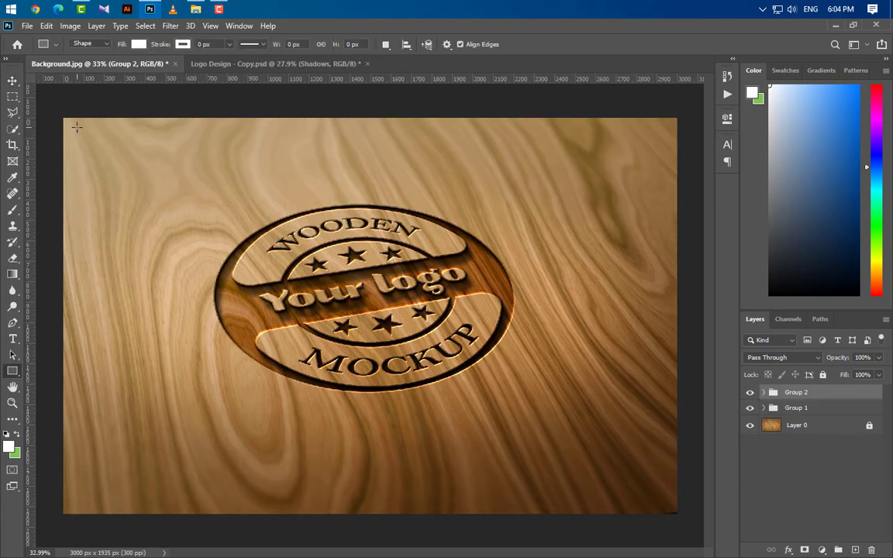
left_click_drag(48, 106, 105, 534)
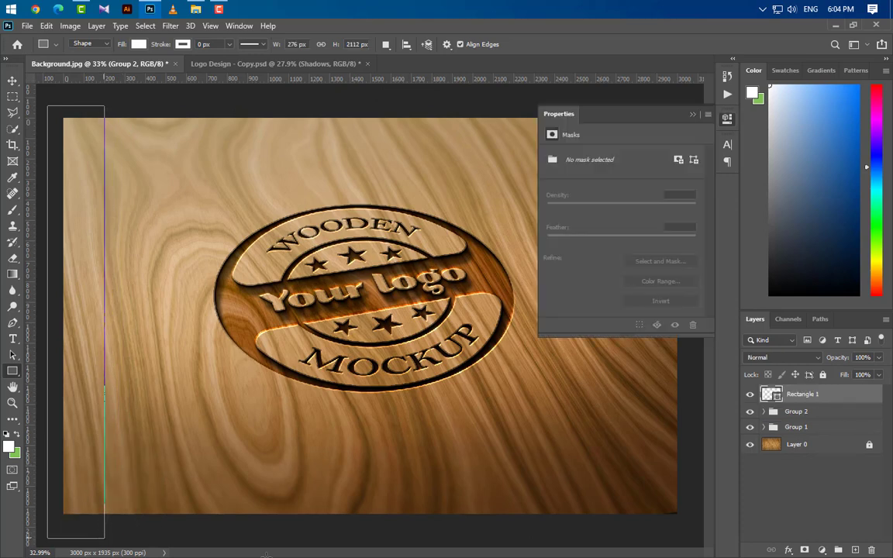
left_click(691, 114)
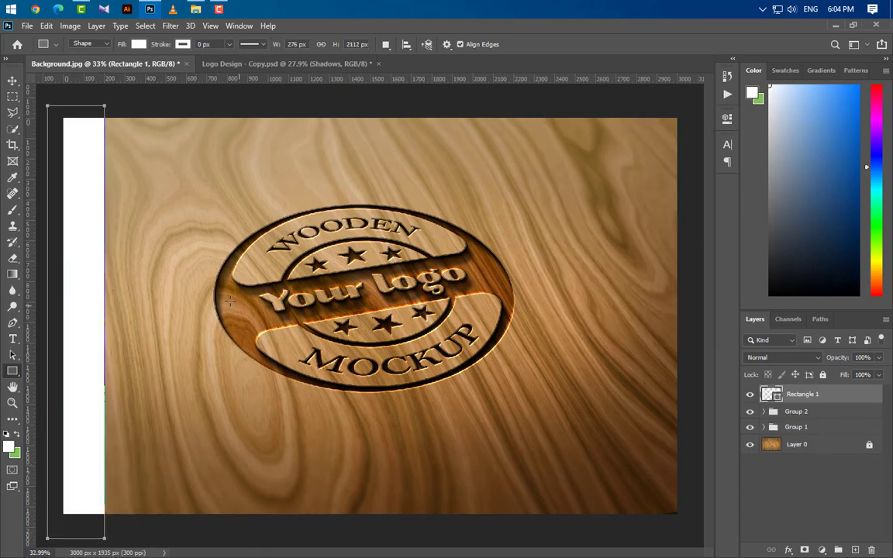
Step: Draw a white bar about 2279 × 80 px across the logo and set its rotation to 20°
left_click_drag(167, 270, 634, 287)
left_click(695, 116)
key("ctrl+t")
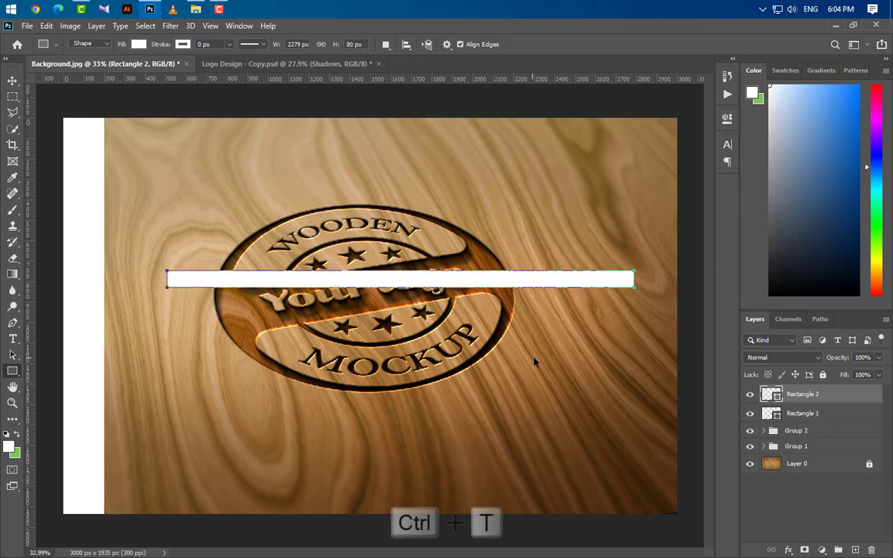
left_click_drag(456, 216, 468, 231)
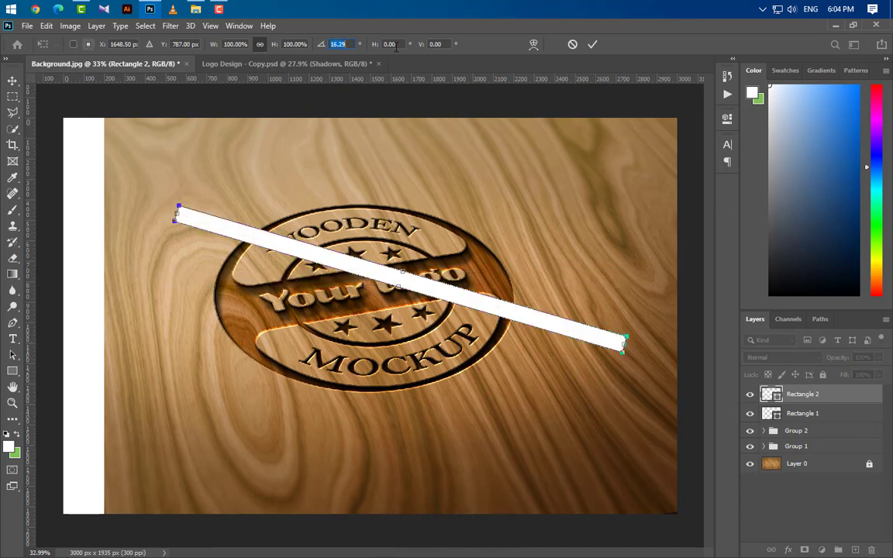
type("20")
key("Return")
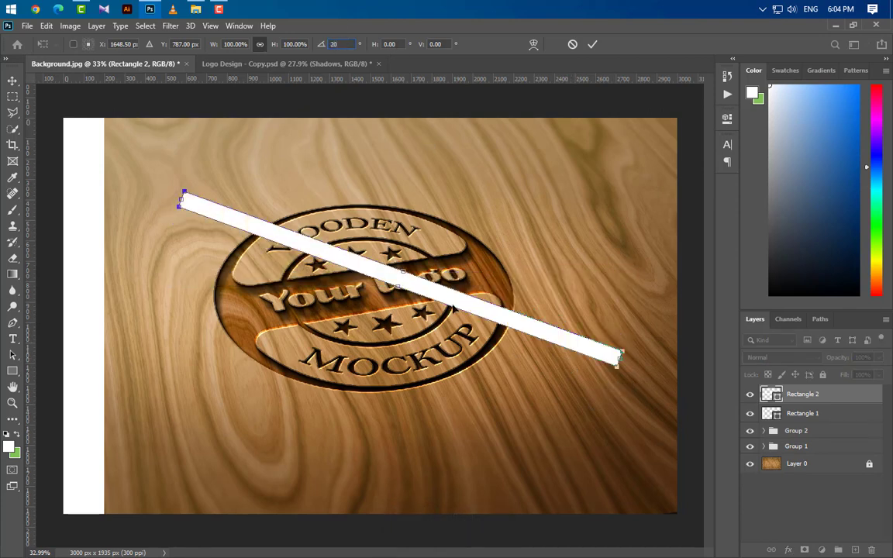
Step: Move the rotated bar across the canvas's upper-right corner and accept turning it into a regular path
left_click_drag(452, 302, 558, 190)
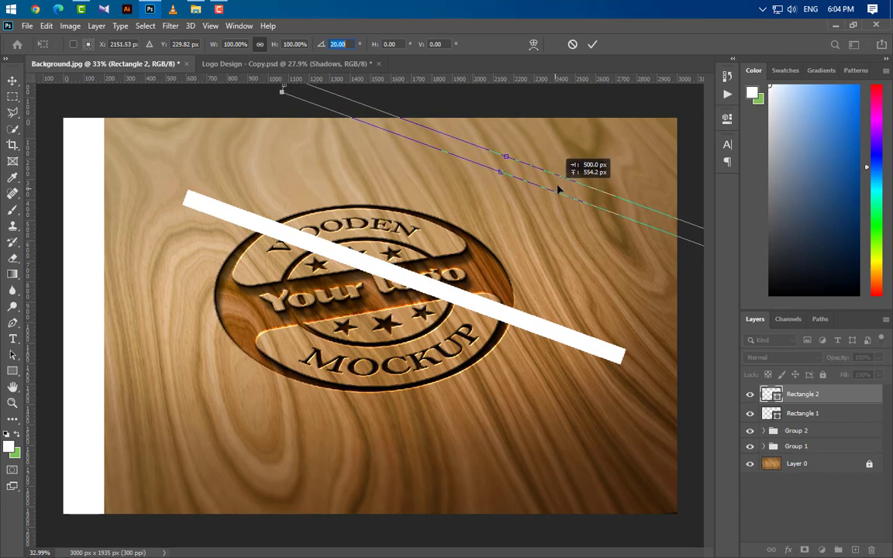
left_click(593, 44)
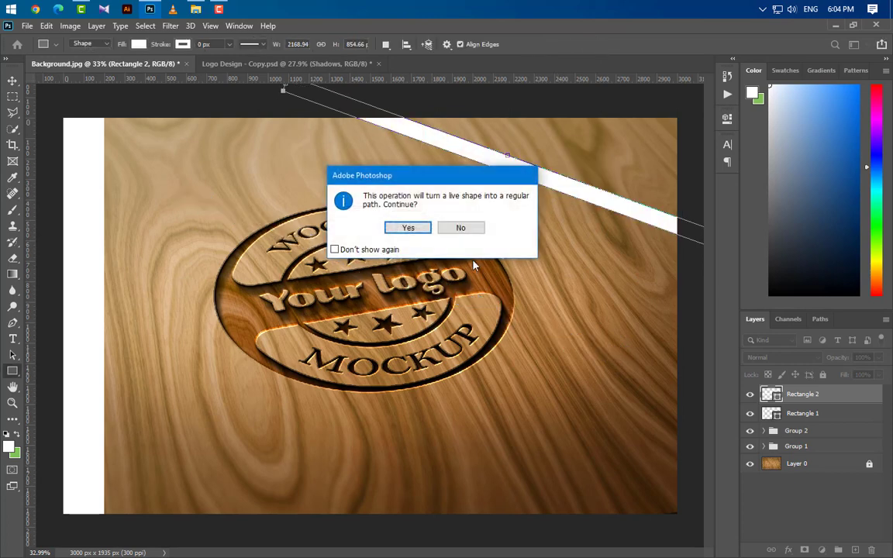
left_click(421, 229)
Step: Duplicate the slanted bar towards the lower left and scale the copy to about 139% so it crosses the whole canvas
left_click(12, 81)
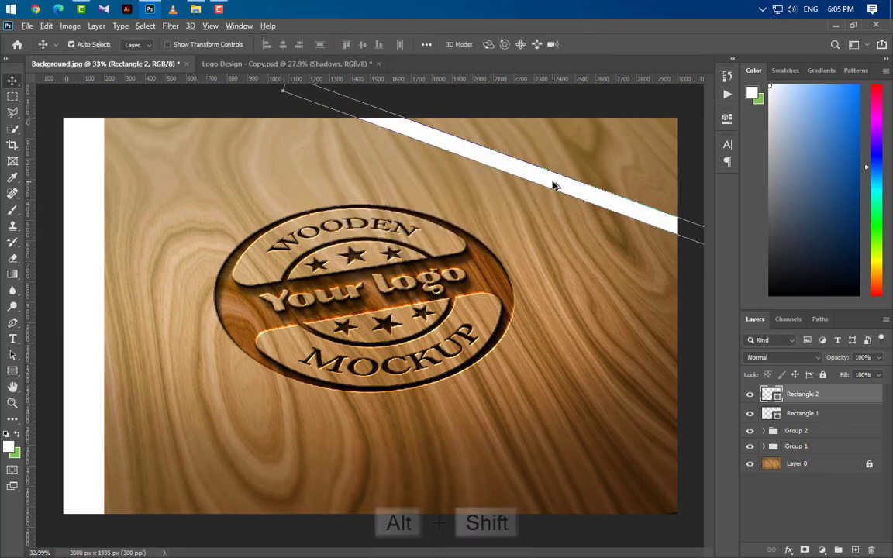
left_click_drag(555, 185, 398, 432)
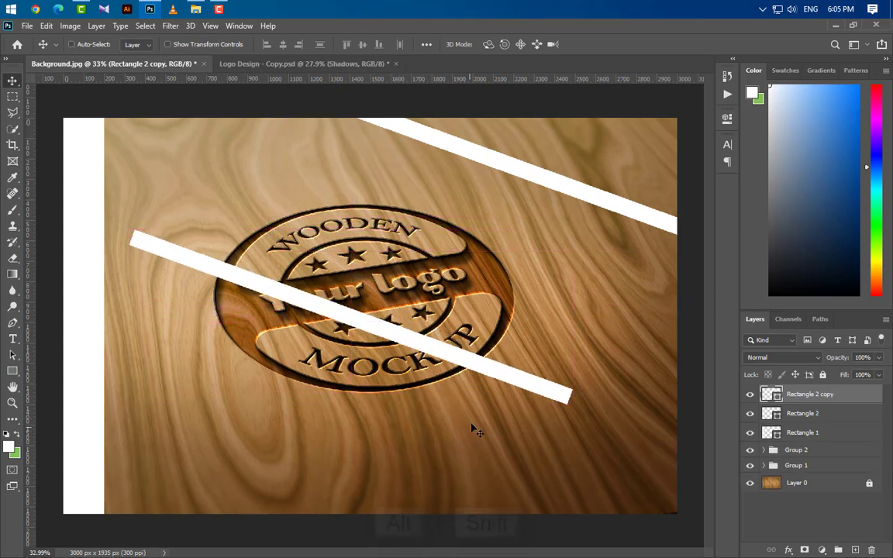
key("ctrl+t")
left_click_drag(571, 404, 712, 460)
left_click_drag(563, 411, 552, 449)
left_click_drag(117, 269, 83, 255)
left_click(614, 44)
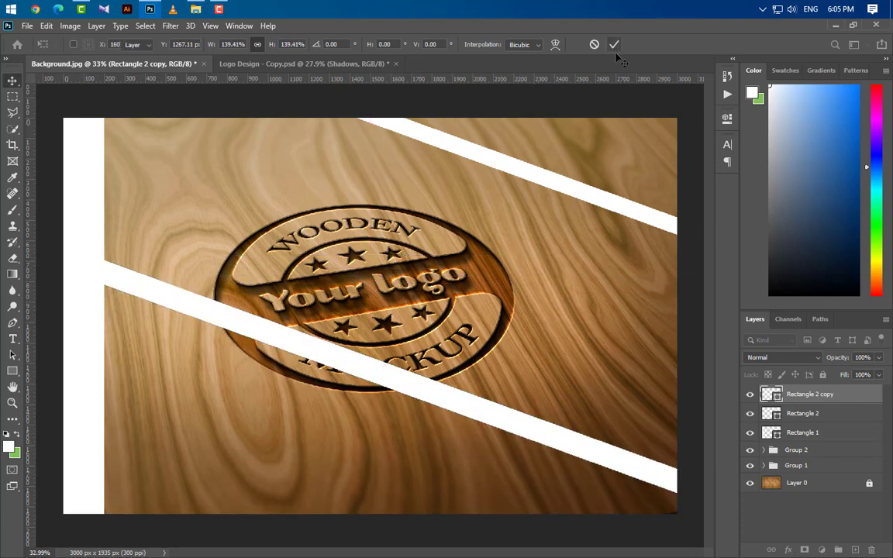
Step: Draw a thin white horizontal bar about 3270 × 34 px across the full canvas width, over the top of the logo
left_click(9, 372)
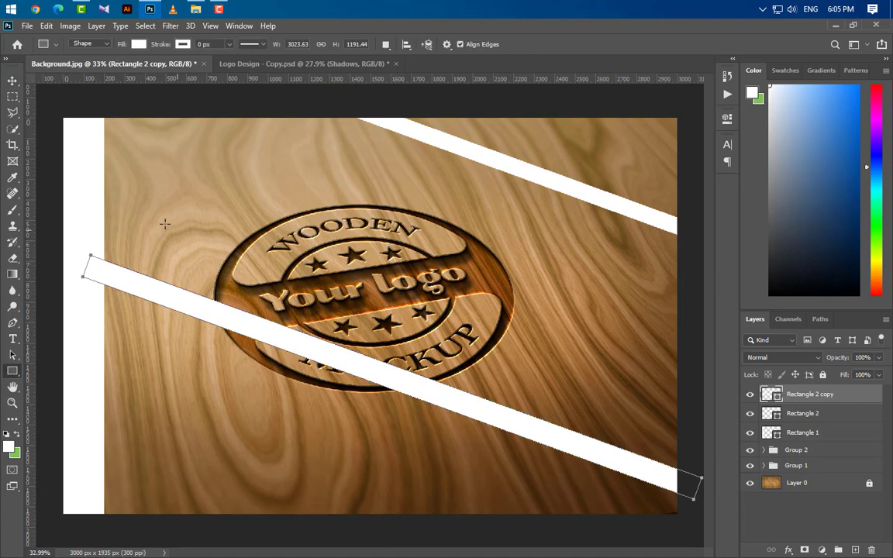
left_click_drag(85, 211, 753, 218)
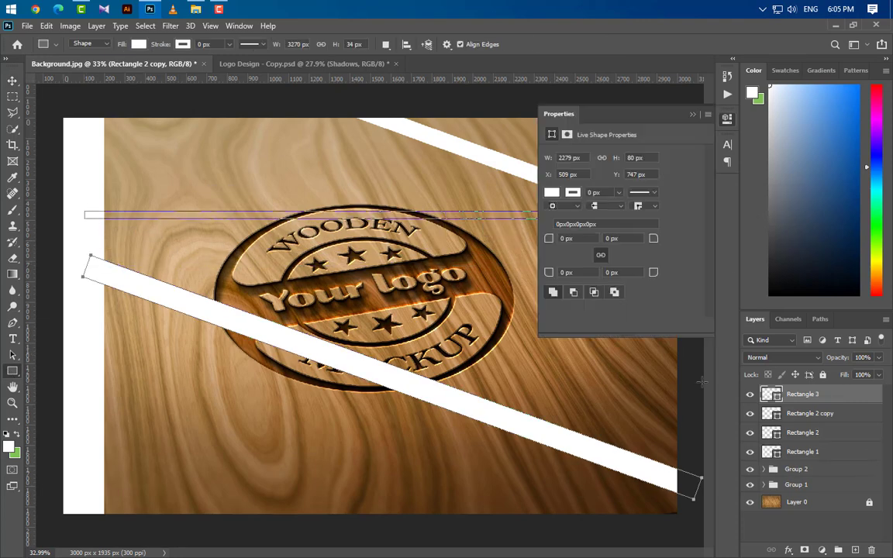
left_click(695, 115)
Step: Rotate the thin bar by 20° and move it below the logo, across the canvas's lower-left area
key("v")
key("ctrl+t")
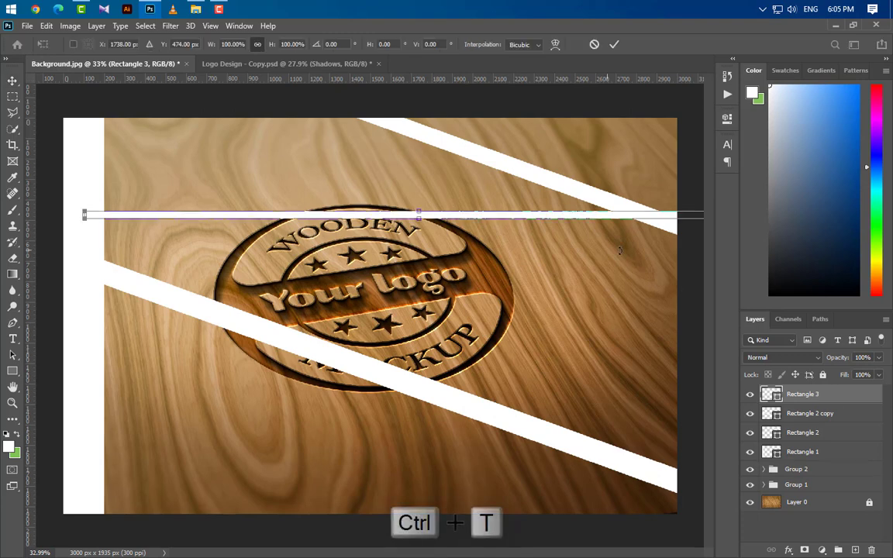
left_click_drag(677, 271, 654, 338)
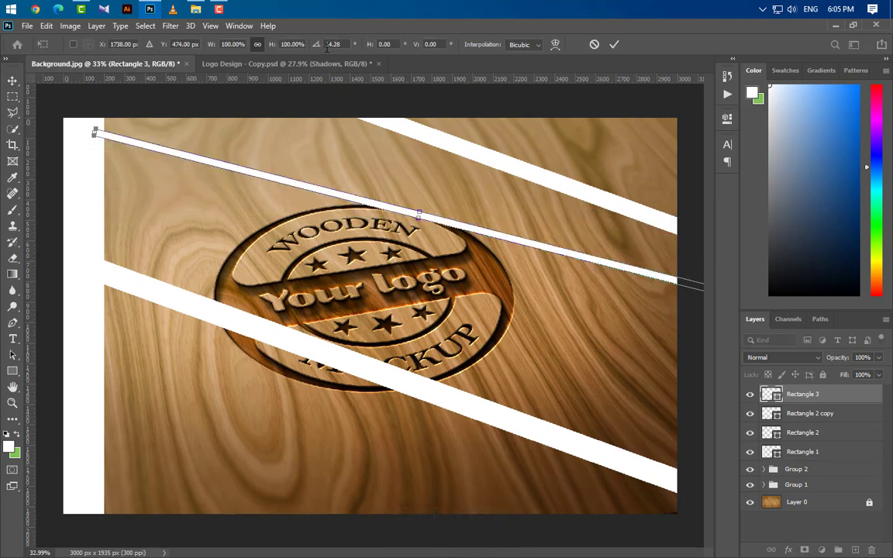
type("20")
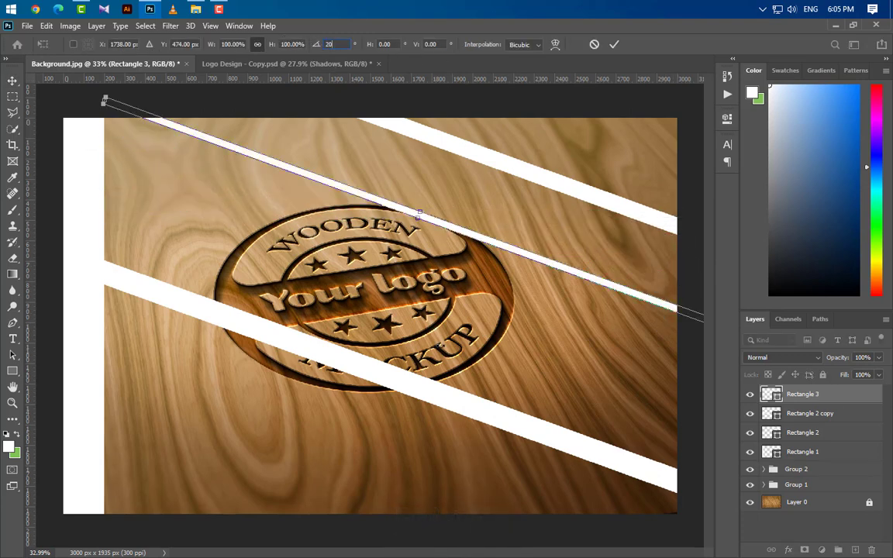
left_click_drag(540, 262, 378, 500)
left_click(614, 44)
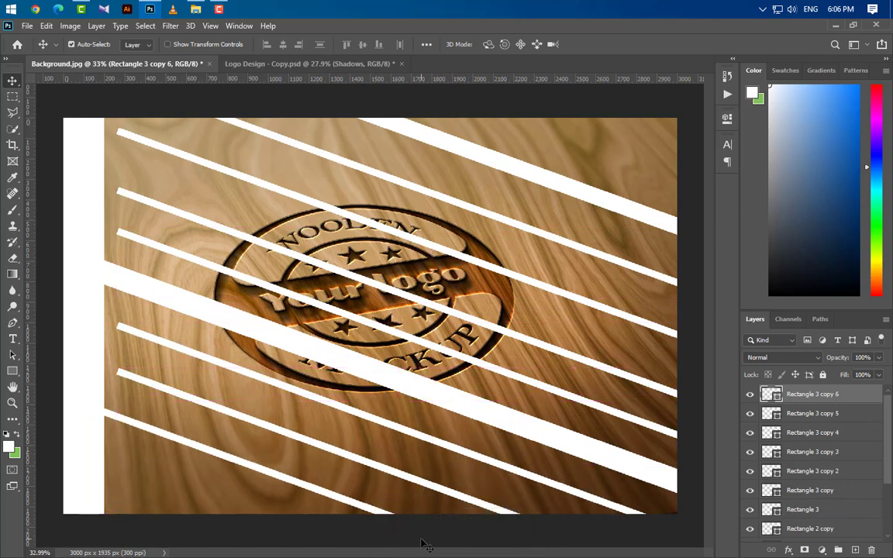
Step: Select Rectangle 3 and its six copies and shift them left together, centred at X 1500 px, so they span the canvas
left_click(806, 413, "ctrl")
left_click(806, 432, "ctrl")
left_click(806, 451, "ctrl")
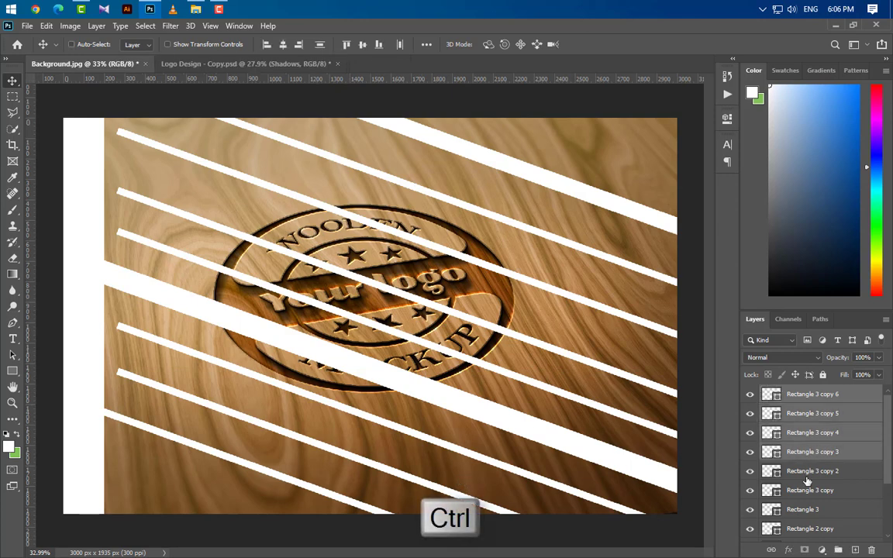
left_click(806, 471, "ctrl")
left_click(802, 495, "ctrl")
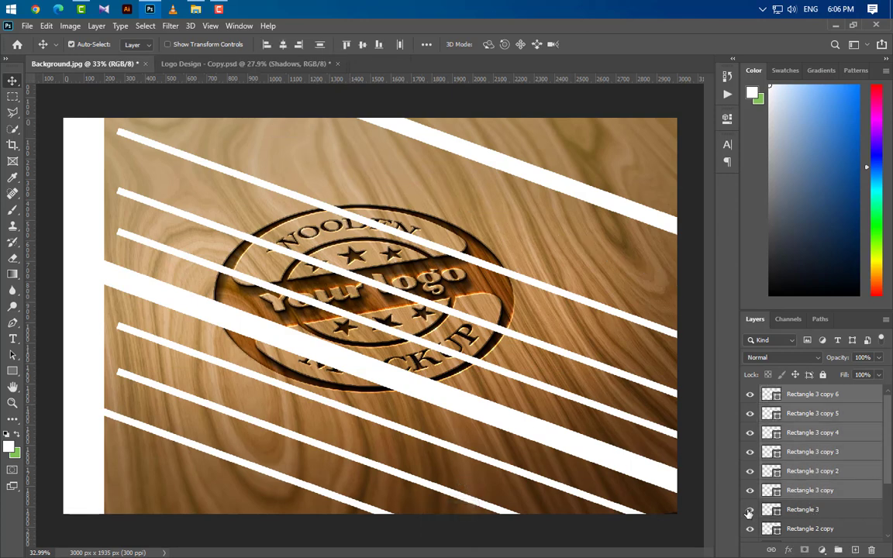
left_click(806, 509, "ctrl")
key("ctrl+t")
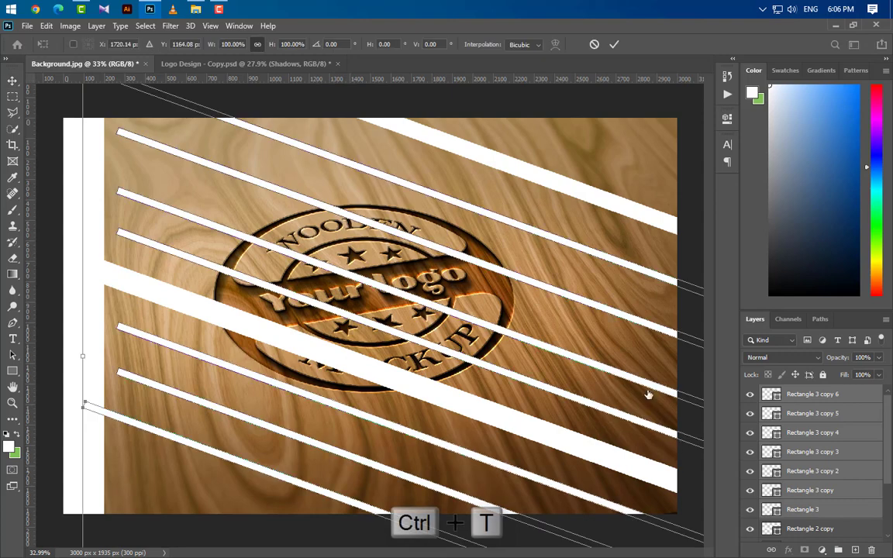
left_click_drag(622, 376, 600, 380)
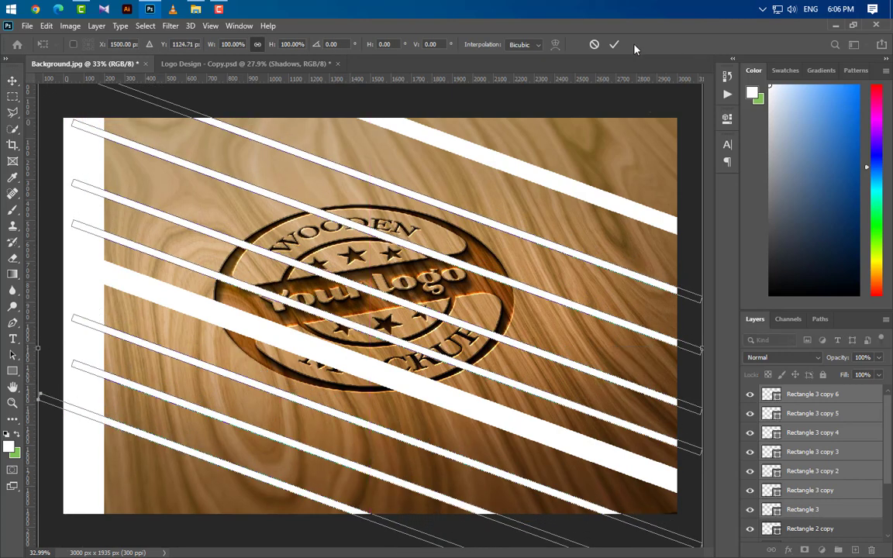
left_click(614, 44)
Step: Group all the rectangle layers into Group 3 and convert the group to a smart object
scroll(843, 472, "down", 2)
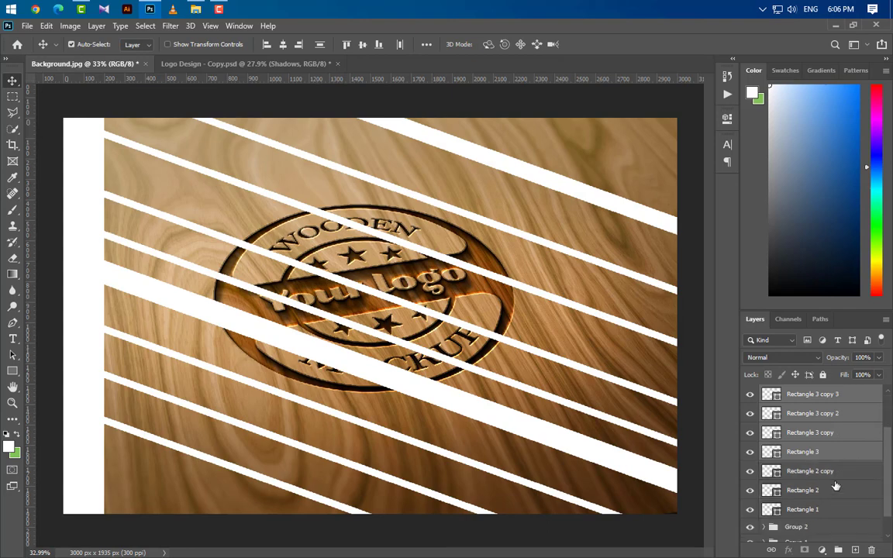
key("ctrl+g")
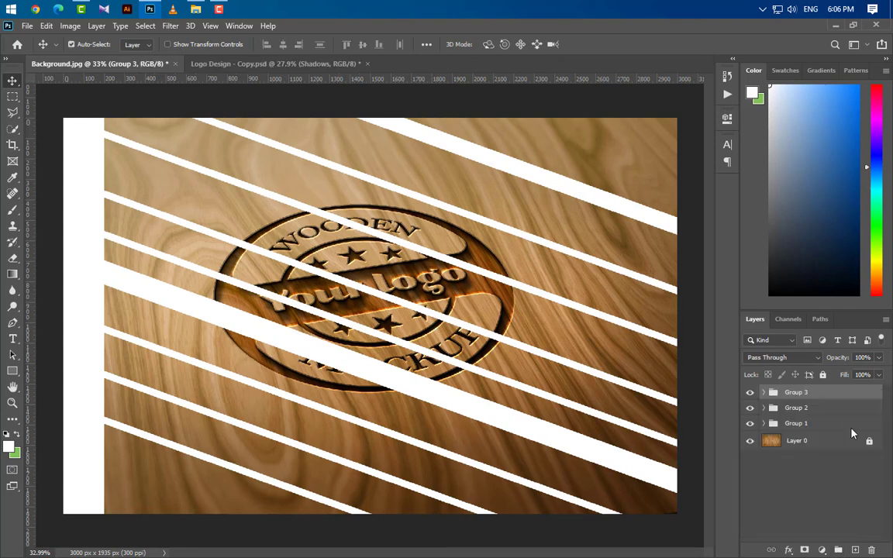
right_click(842, 397)
left_click(761, 225)
Step: Add a black Color Overlay to Group 3 with Normal blend mode and 100% opacity
double_click(862, 396)
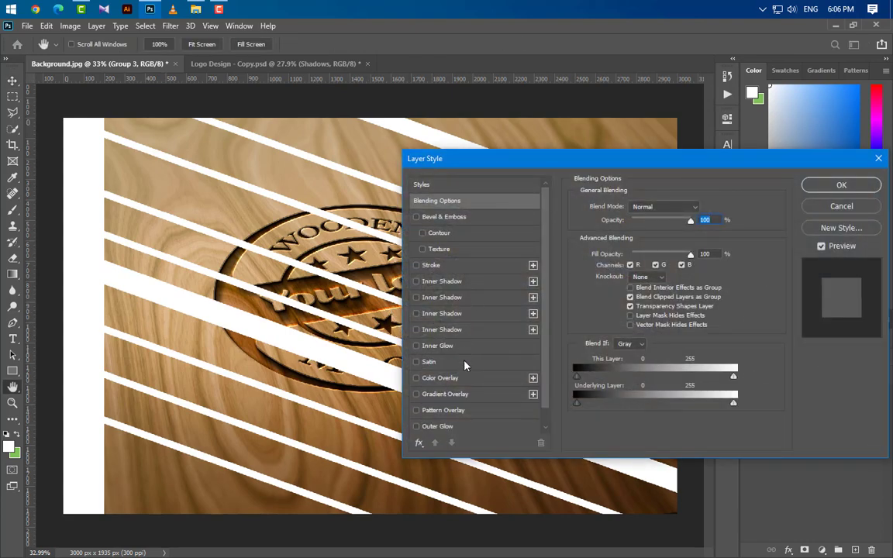
left_click(463, 377)
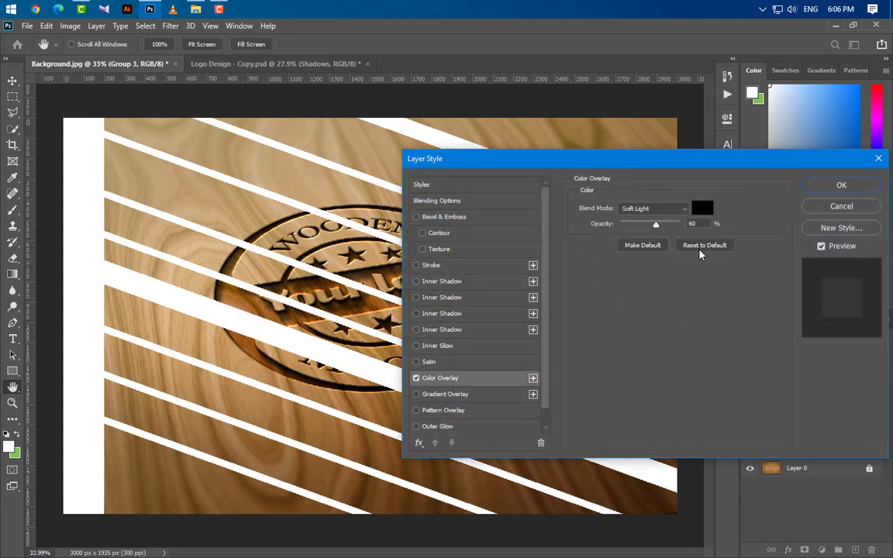
left_click(653, 208)
left_click(643, 217)
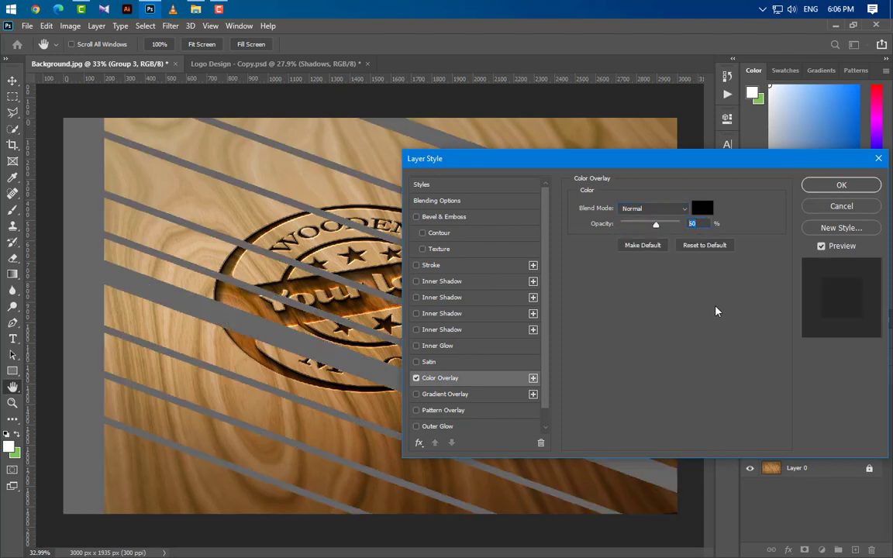
left_click_drag(656, 225, 841, 230)
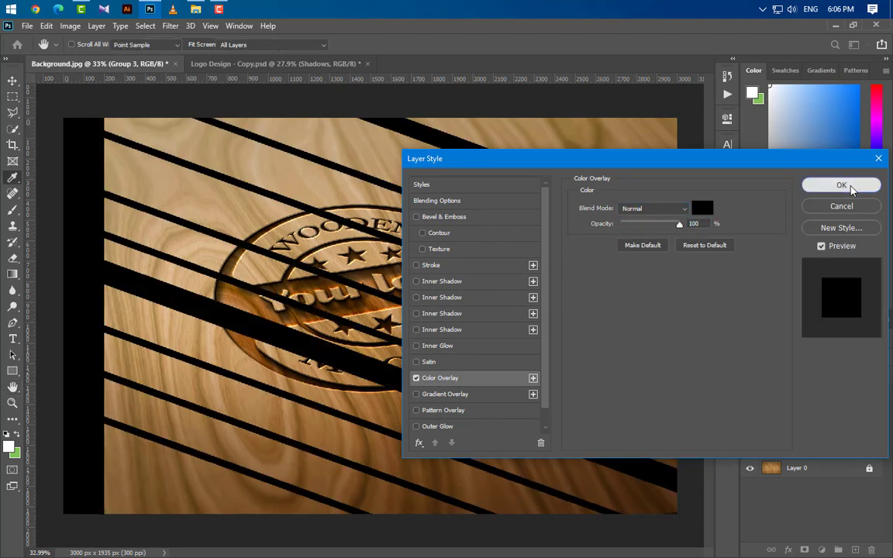
left_click(840, 185)
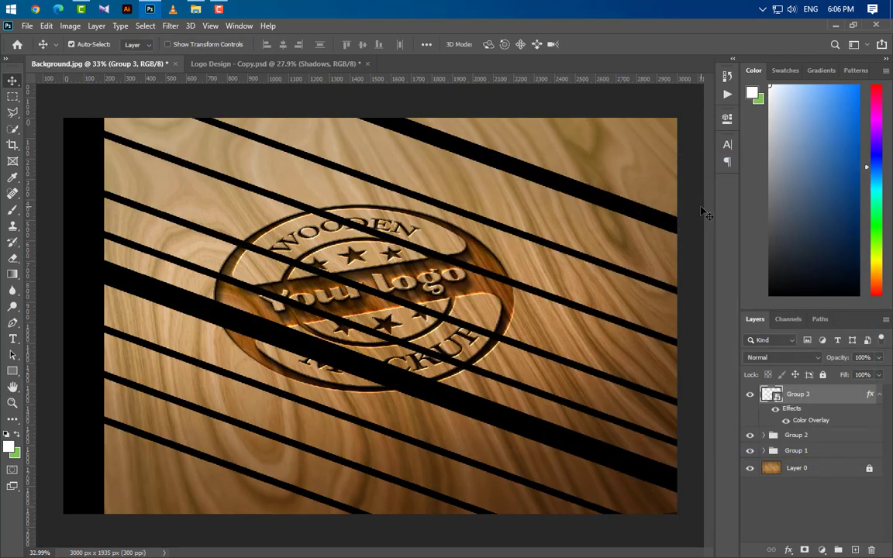
Step: Apply a Gaussian Blur with a 40-pixel radius to the Group 3 smart object
left_click(168, 26)
mouse_move(225, 166)
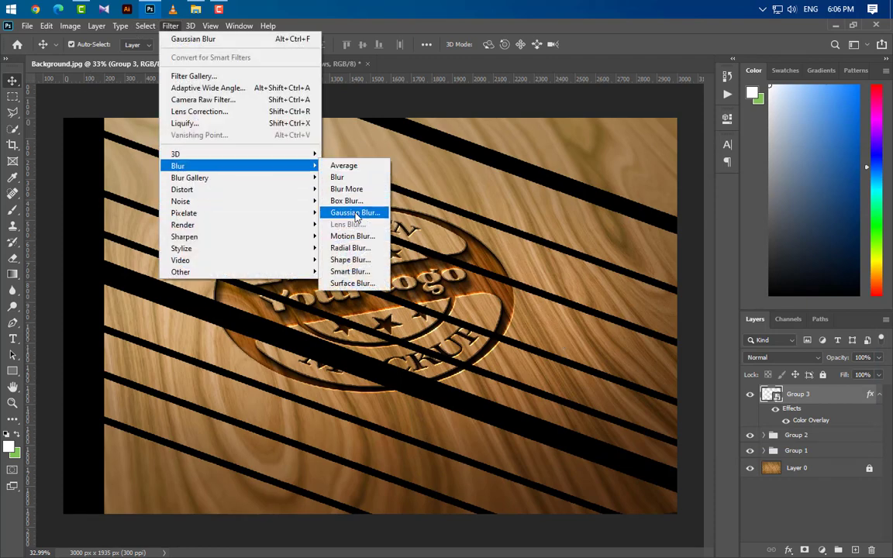
left_click(356, 213)
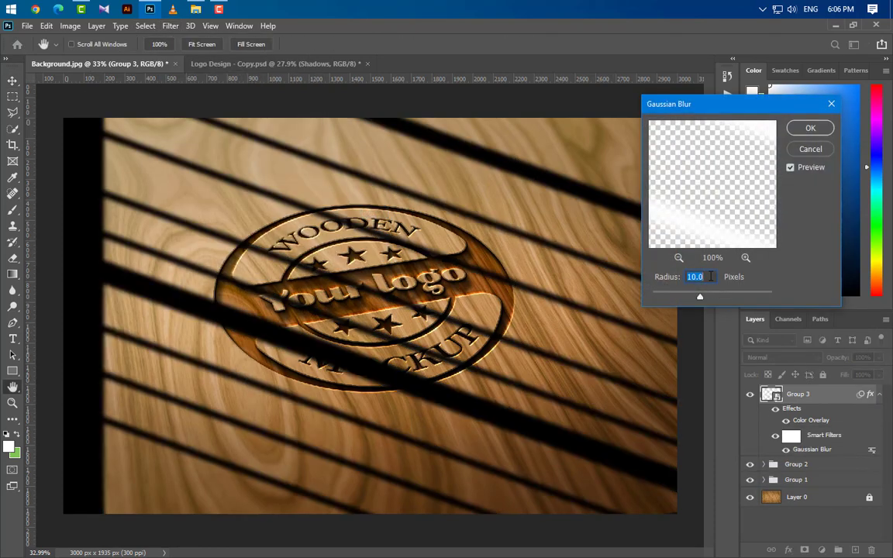
type("40")
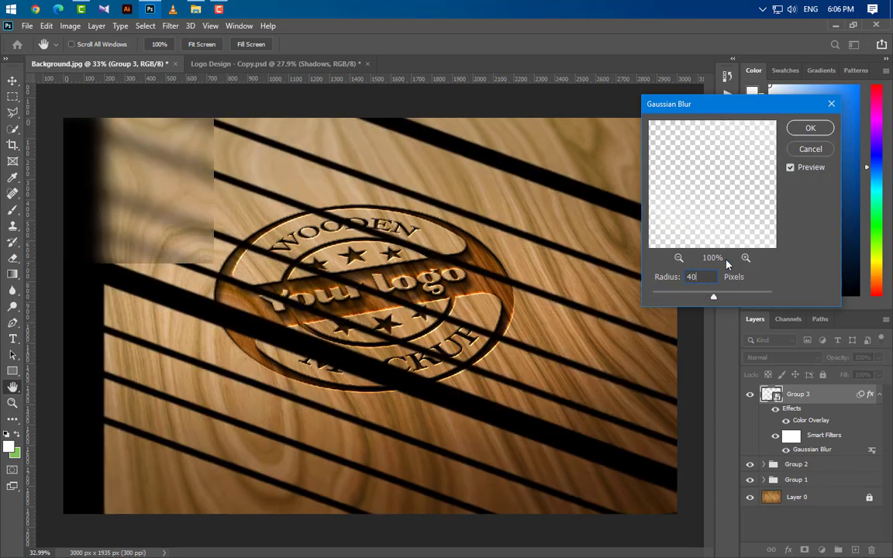
left_click(811, 128)
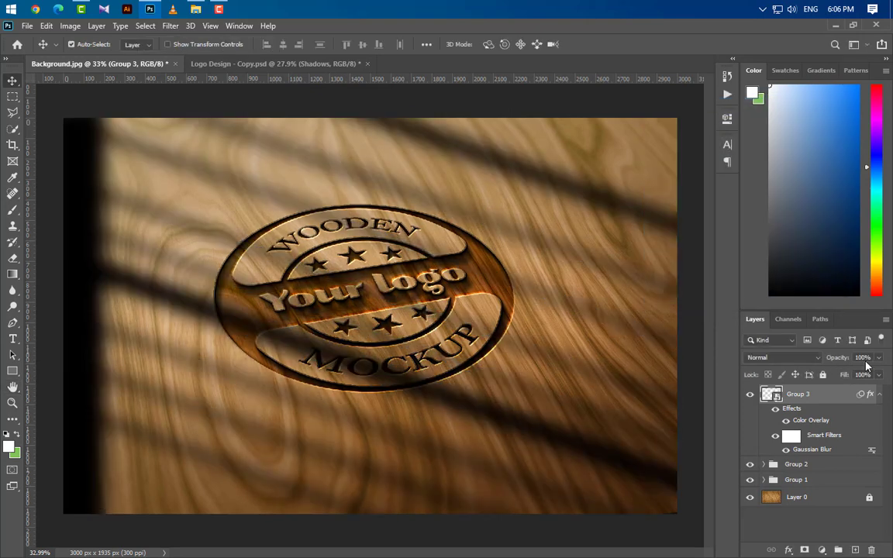
Step: Lower Group 3's opacity to 30% and collapse its list of effects
type("0")
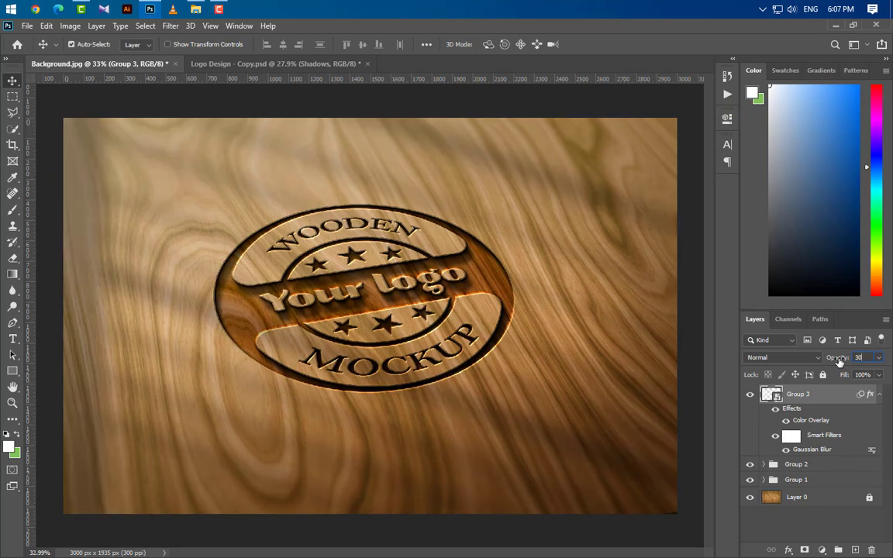
key("Return")
left_click(879, 395)
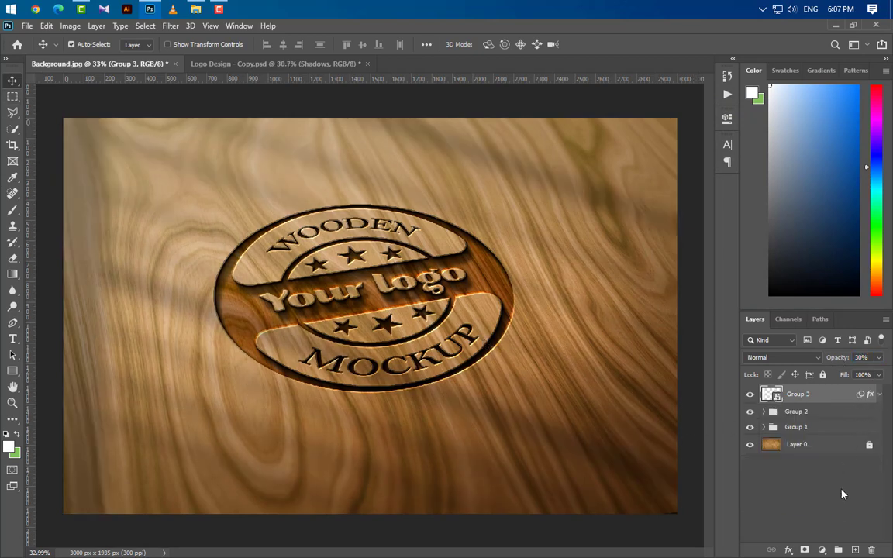
Step: Add a Curves adjustment layer above Group 3 and pull the RGB black and white points slightly inward
left_click(822, 549)
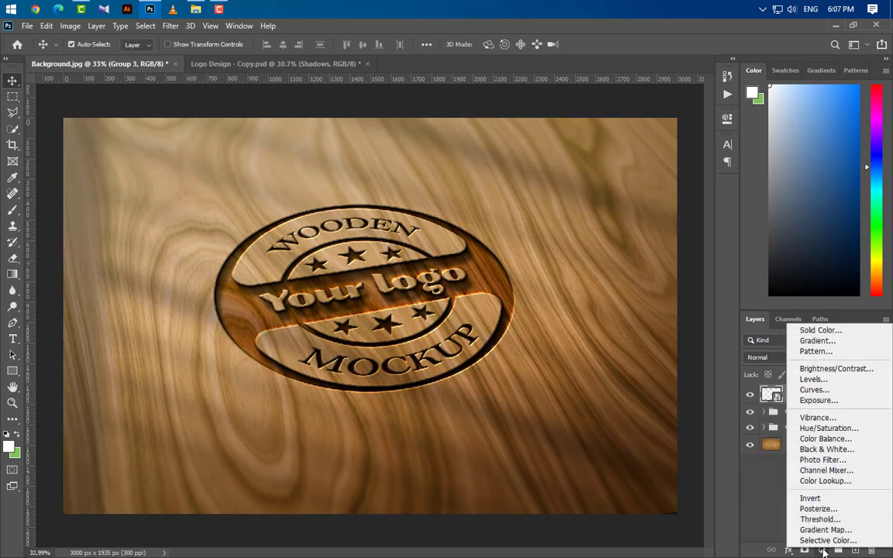
left_click(834, 391)
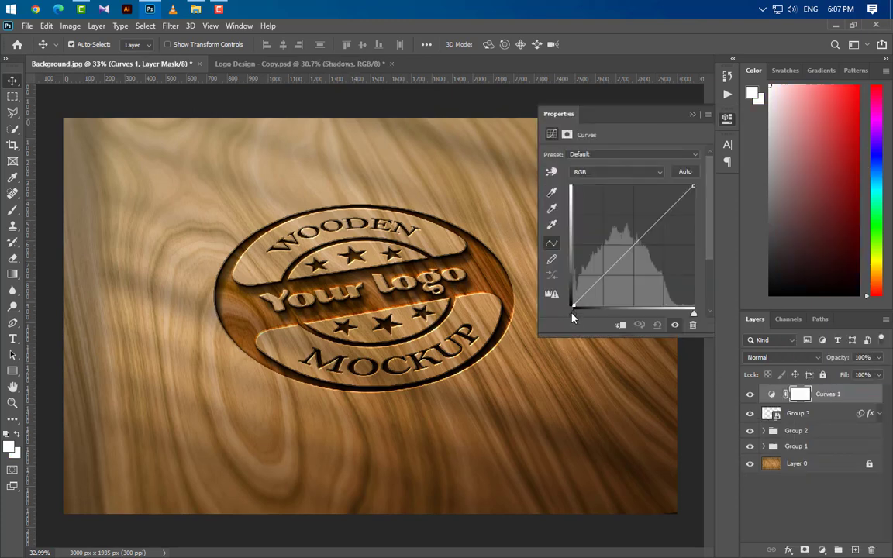
left_click_drag(573, 308, 576, 308)
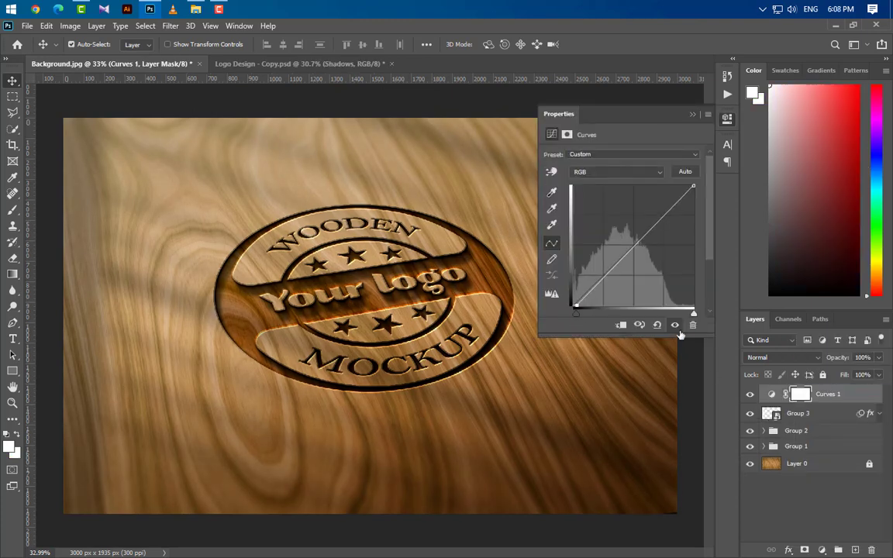
left_click_drag(693, 312, 690, 313)
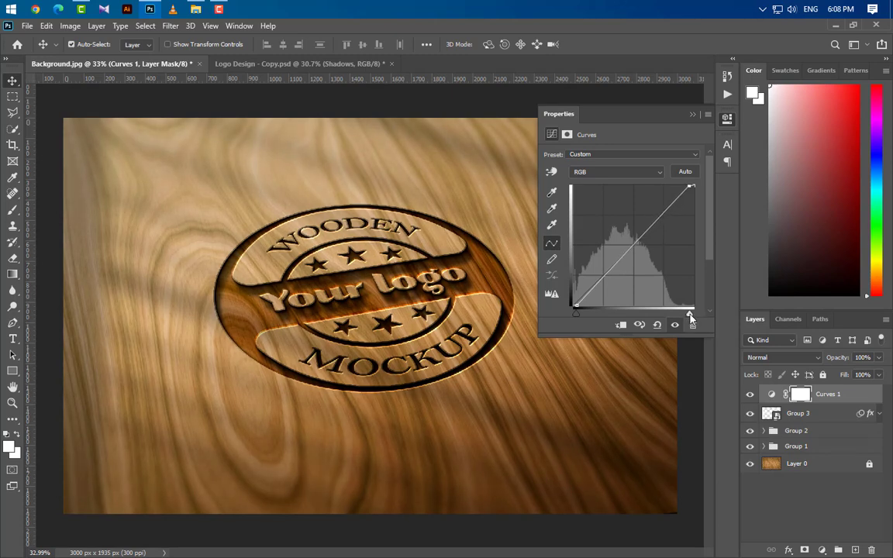
Step: In the Curves adjustment, move the Red channel's black point slightly inward
left_click(617, 171)
left_click(589, 182)
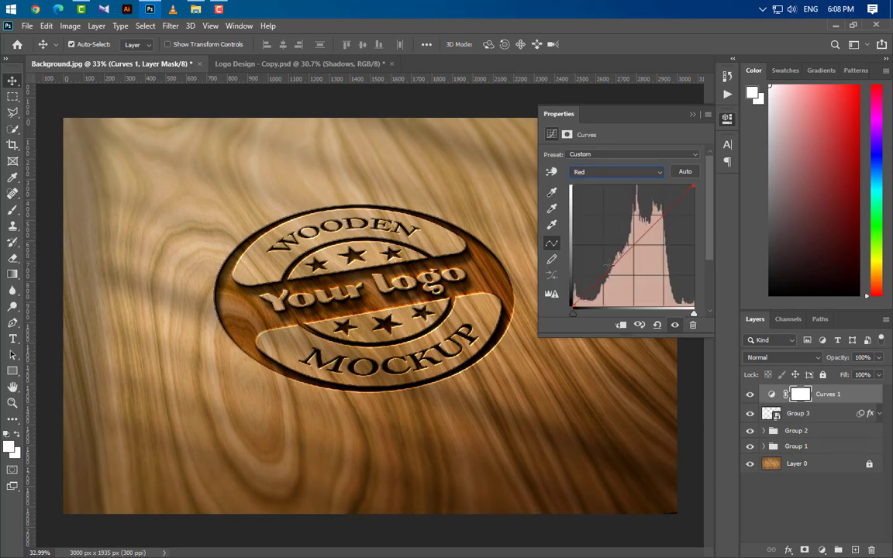
left_click_drag(575, 313, 576, 314)
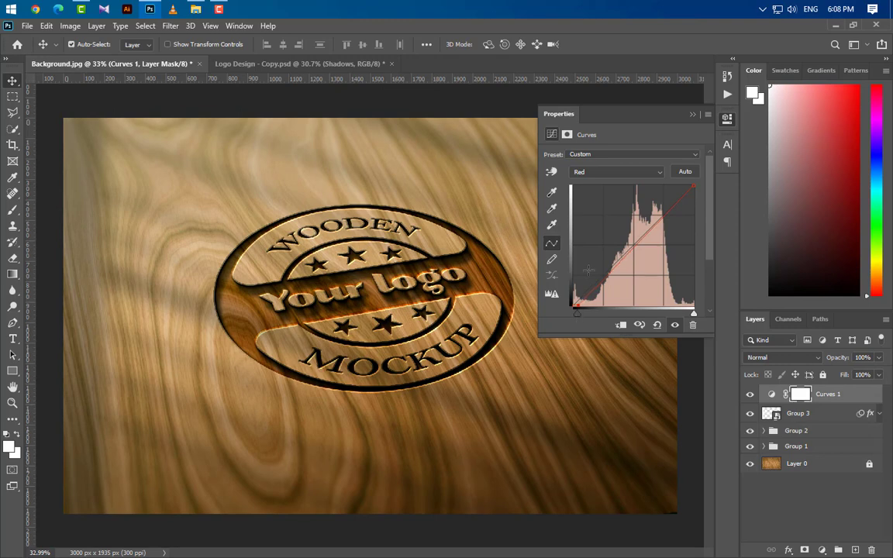
Step: Pull the Blue channel's black and white points slightly inward in Curves 1 and compare the image with and without the adjustment
left_click(614, 172)
left_click(589, 190)
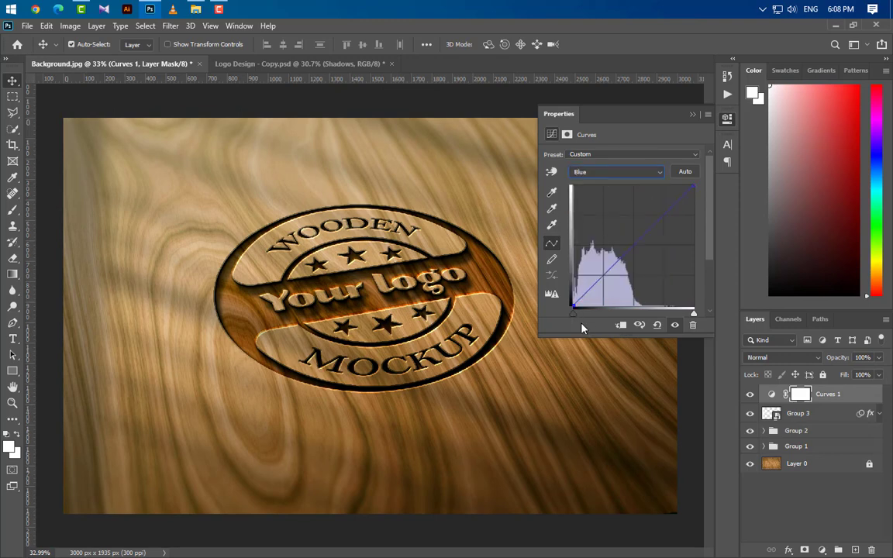
left_click_drag(574, 315, 576, 314)
left_click_drag(693, 316, 687, 316)
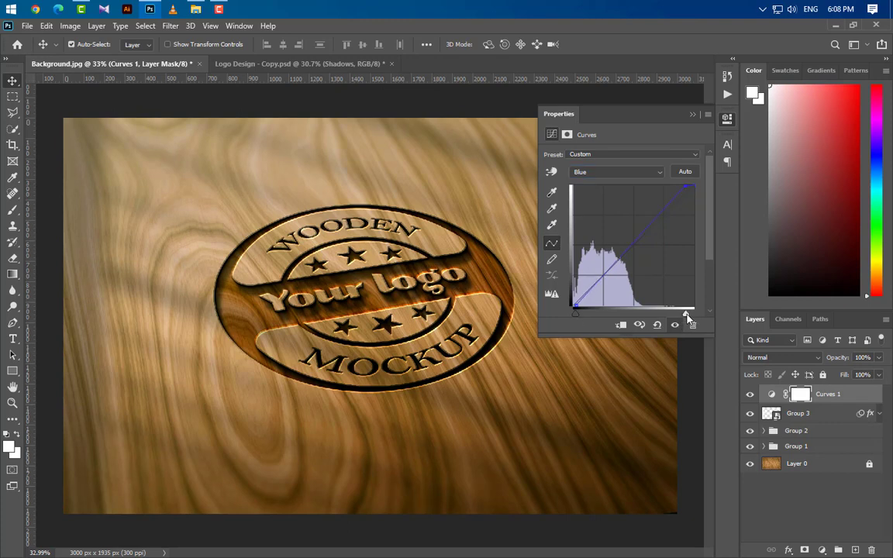
left_click(693, 116)
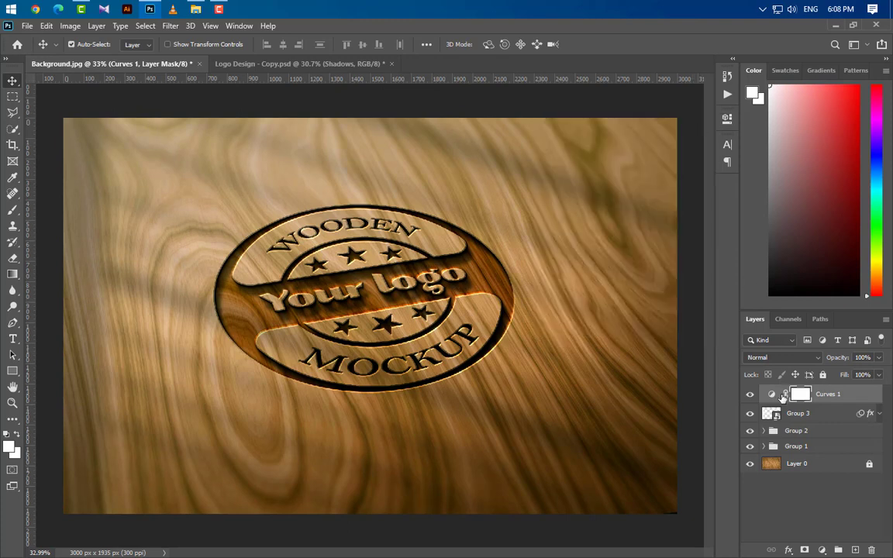
left_click(748, 394)
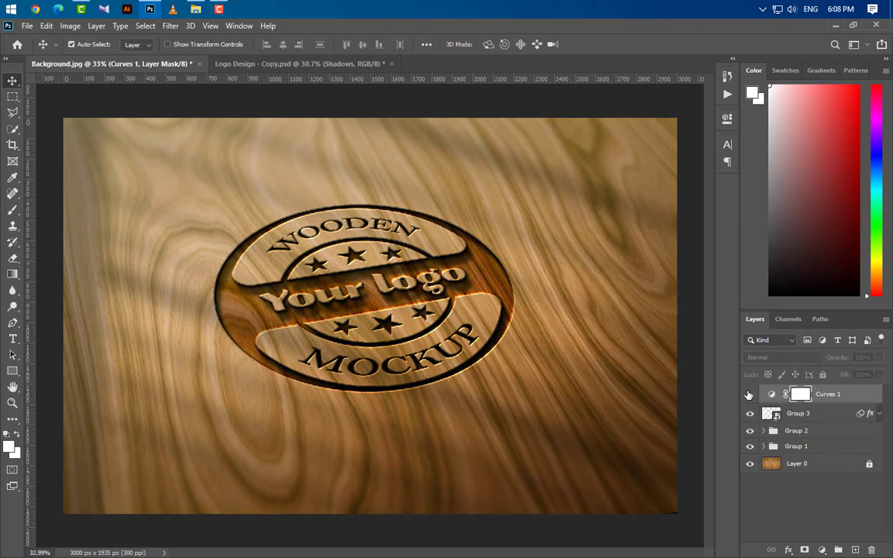
left_click(749, 394)
Step: Duplicate Graphicsfamily copy 3 from Group 1 to the top of the layer stack, without its effects and at 0% opacity
left_click(771, 432)
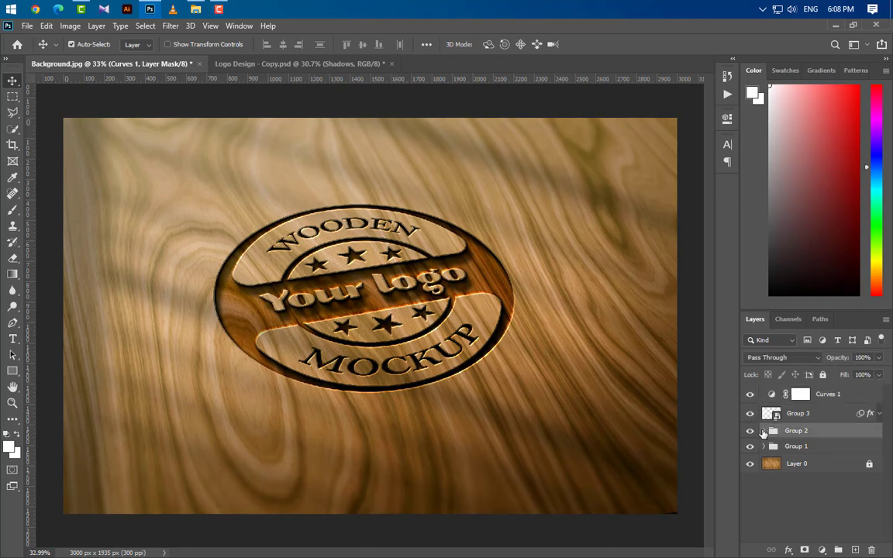
left_click(764, 446)
left_click(823, 465)
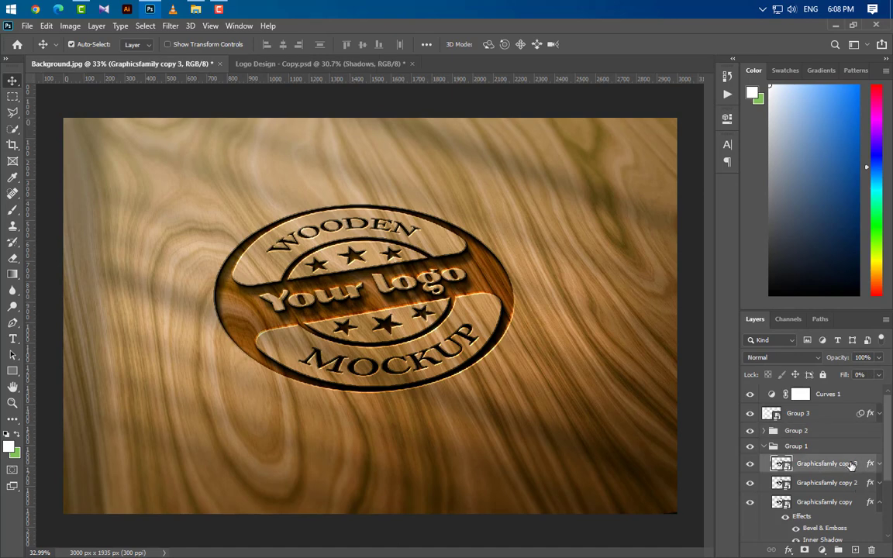
key("ctrl+j")
left_click_drag(847, 470, 842, 387)
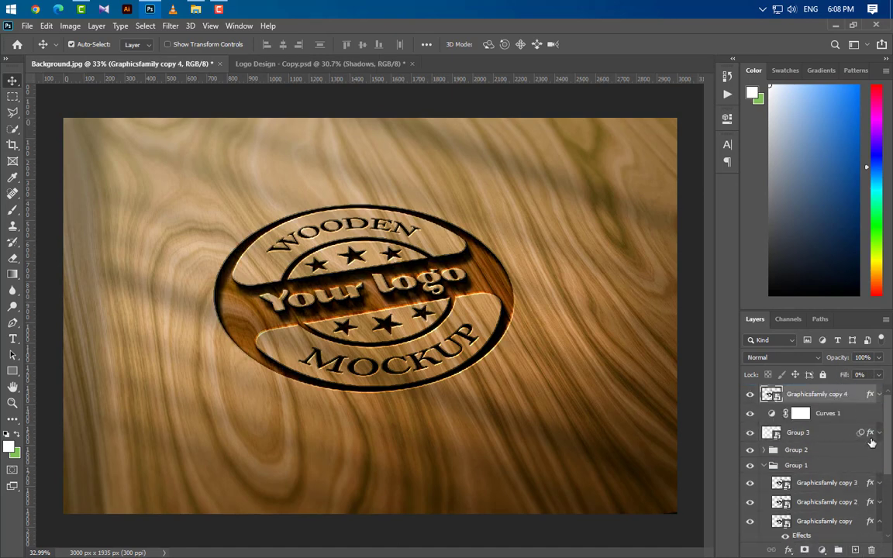
left_click(878, 358)
left_click_drag(880, 374, 711, 369)
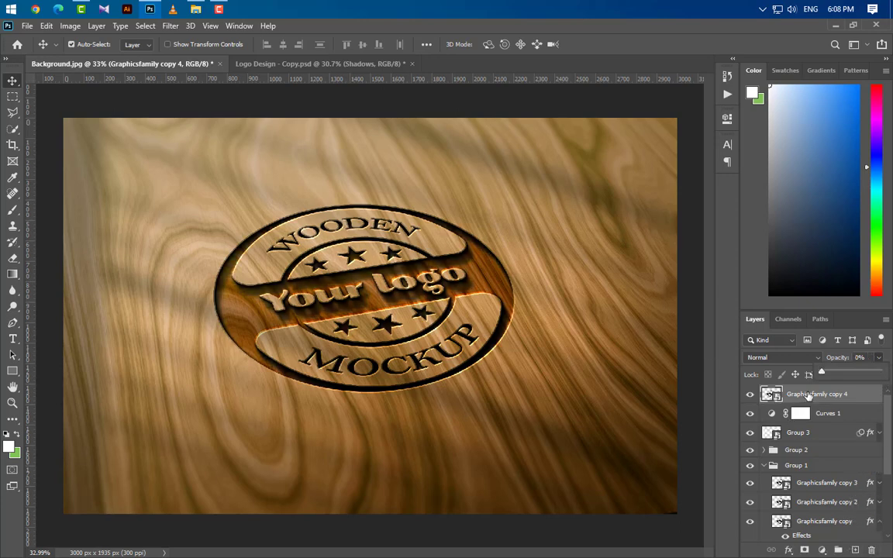
Step: Rename the duplicated top layer as Your Logo Here and collapse Group 1
double_click(807, 395)
type("Your Logo Here")
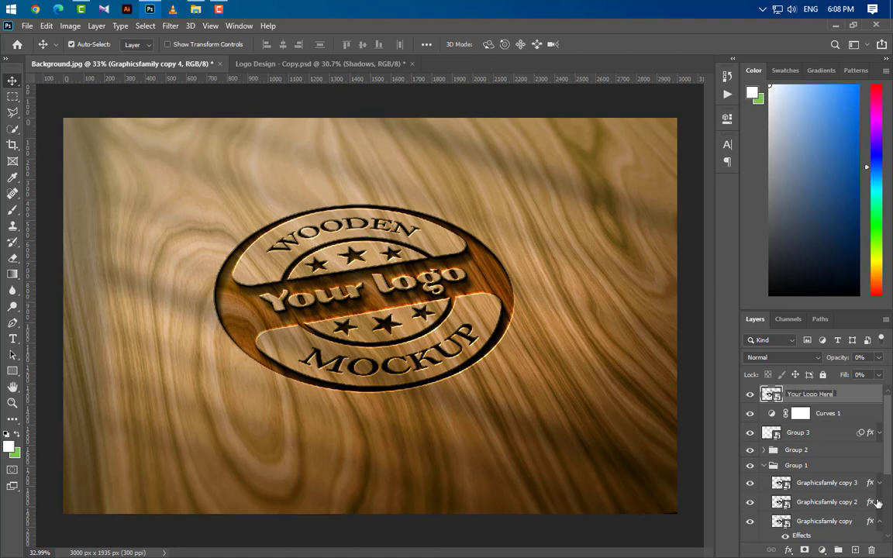
key("Return")
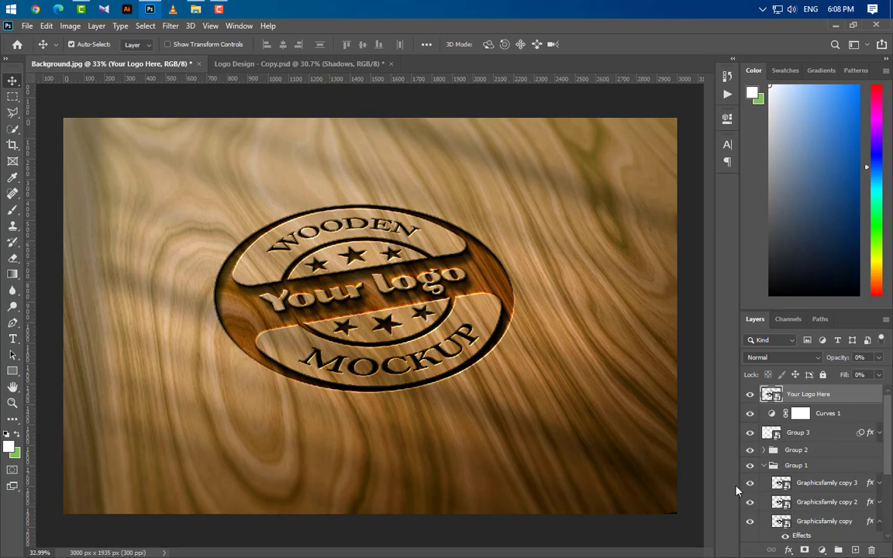
left_click(764, 465)
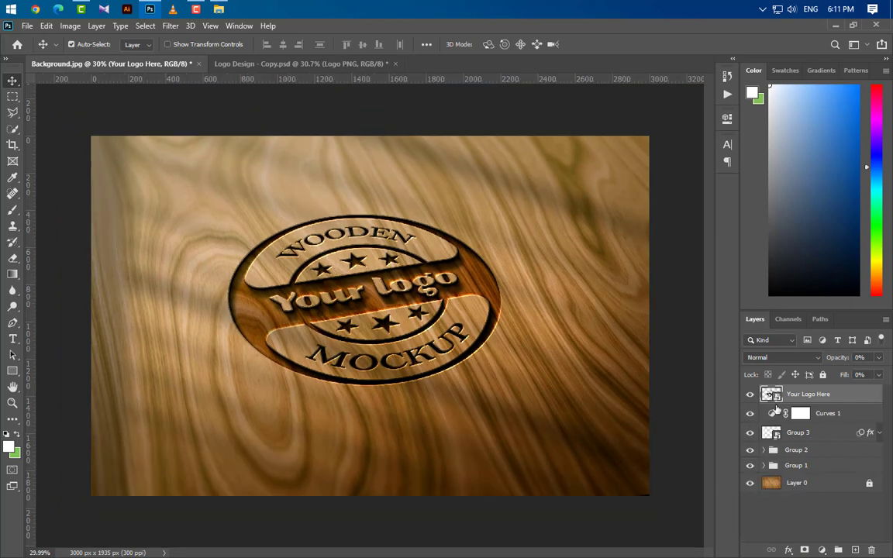
Step: Open the Your Logo Here smart object and bring in the Logo PNG layer from Logo Design - Copy.psd
double_click(770, 394)
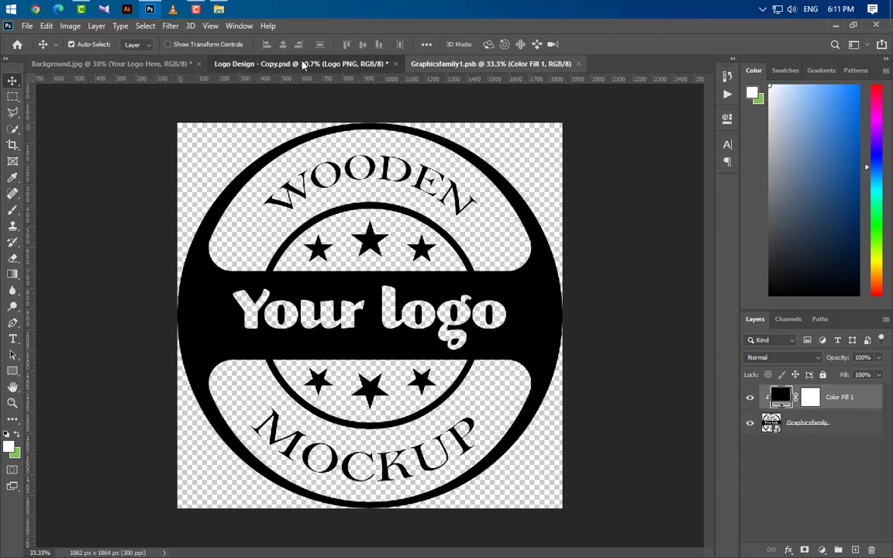
left_click(303, 64)
left_click_drag(453, 319, 465, 217)
Step: Scale the Logo PNG layer to about 20.61% and centre it on the smart object's canvas
key("ctrl+t")
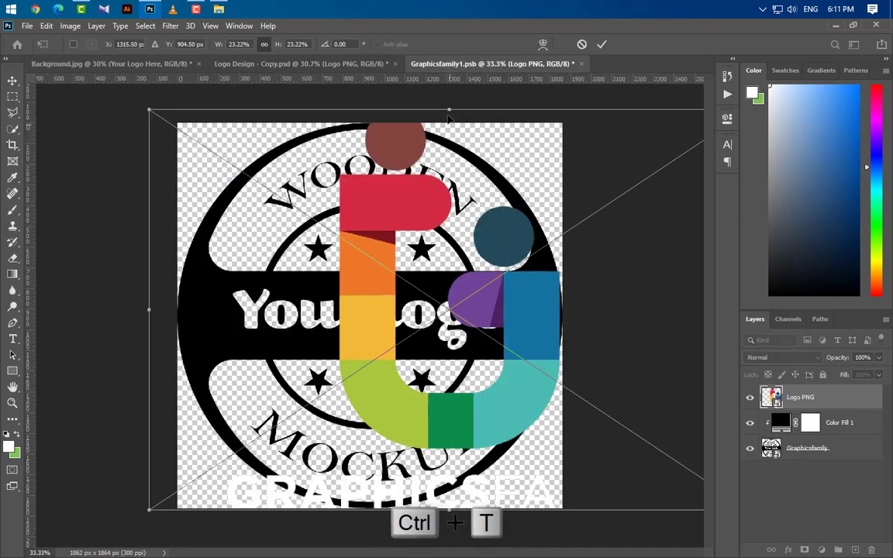
left_click_drag(449, 116, 449, 128)
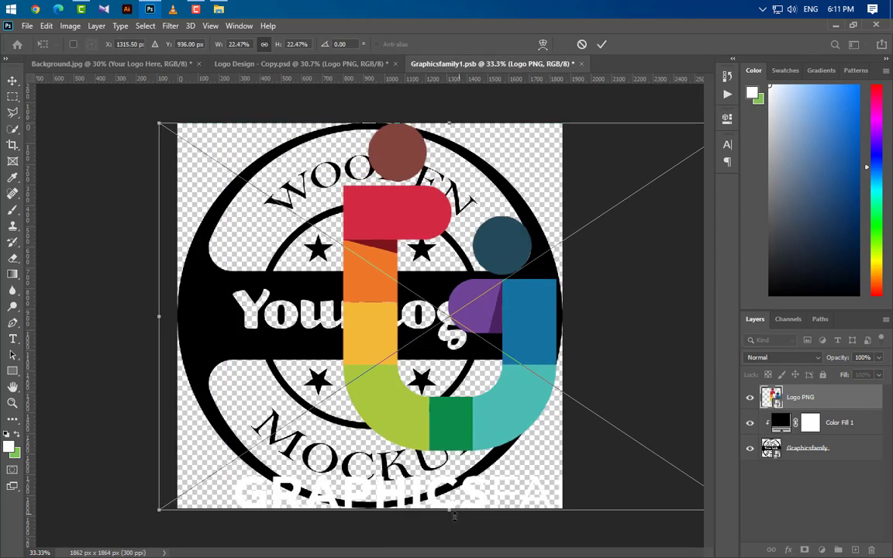
left_click_drag(455, 515, 455, 513)
left_click_drag(480, 413, 414, 412)
left_click_drag(378, 127, 378, 138)
left_click_drag(423, 275, 418, 275)
key("Return")
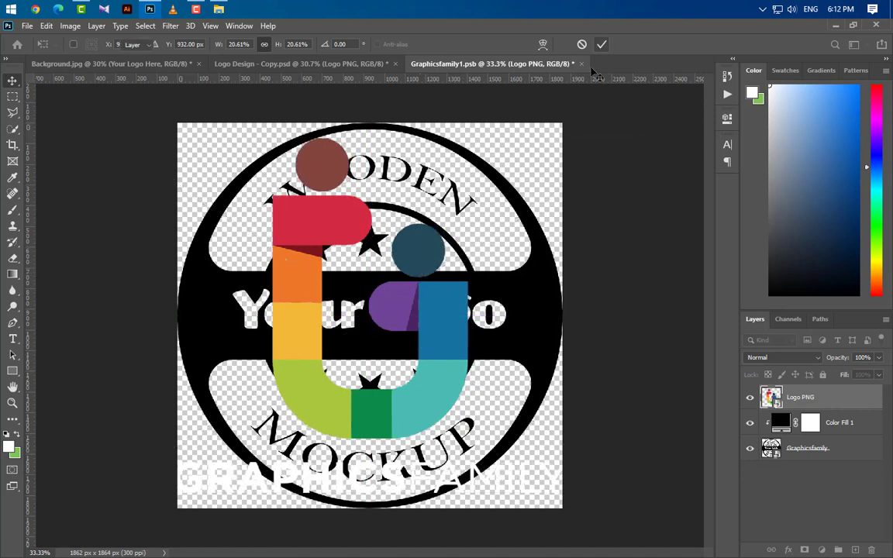
Step: Widen the smart object's canvas on both sides to 2132 px with the Crop tool
key("c")
left_click_drag(181, 316, 168, 316)
left_click_drag(574, 316, 590, 303)
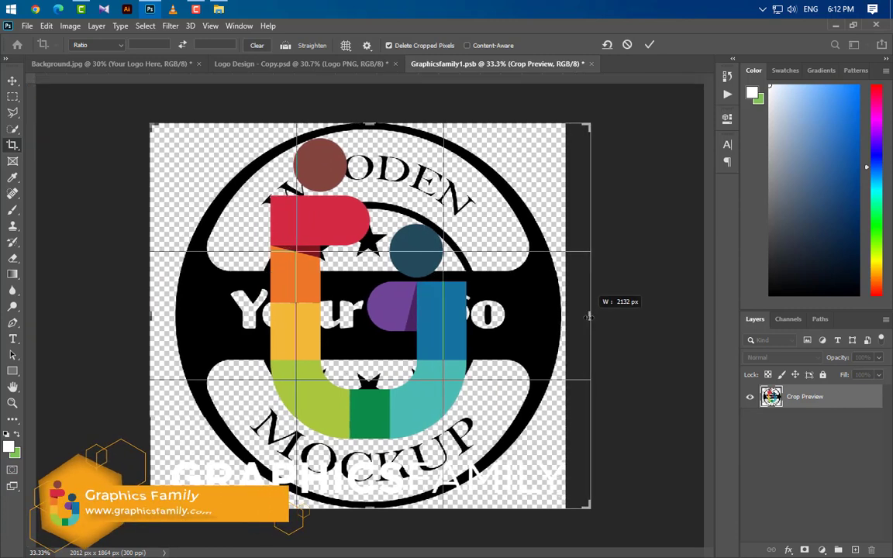
left_click(649, 44)
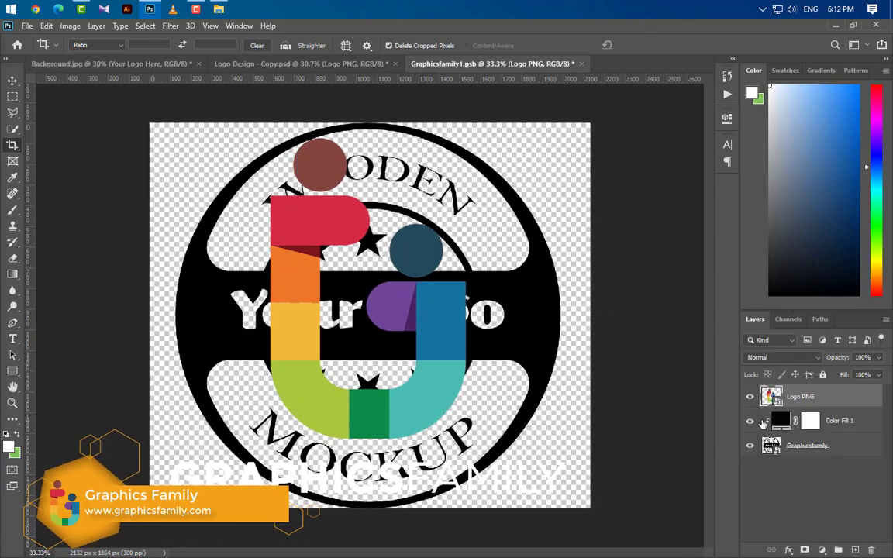
Step: Hide the Color Fill 1 and Graphicsfamily layers, and close the smart object document with its changes saved
left_click(750, 423)
left_click(750, 445)
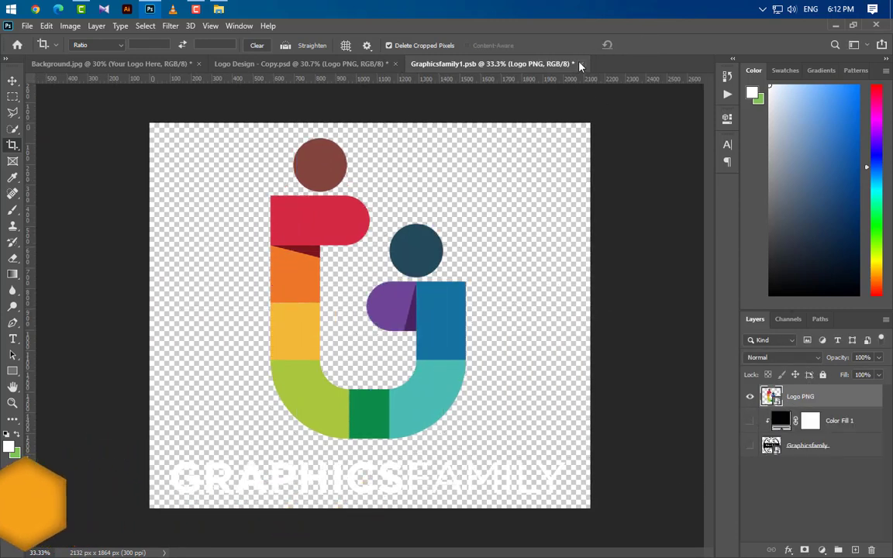
key("ctrl+w")
key("Return")
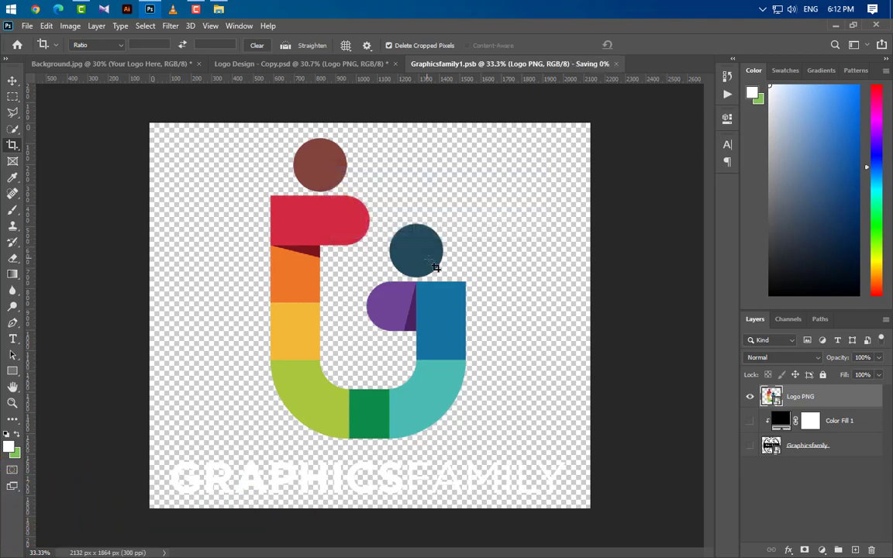